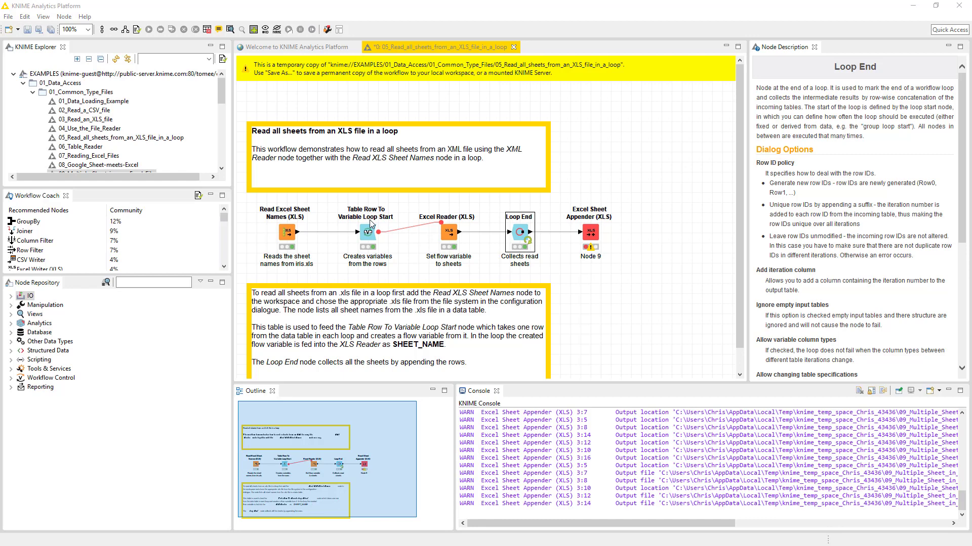
Return to the read-all-sheets workflow and expand the Examples tree to 01_Common_Type_Files.
left_click(281, 48)
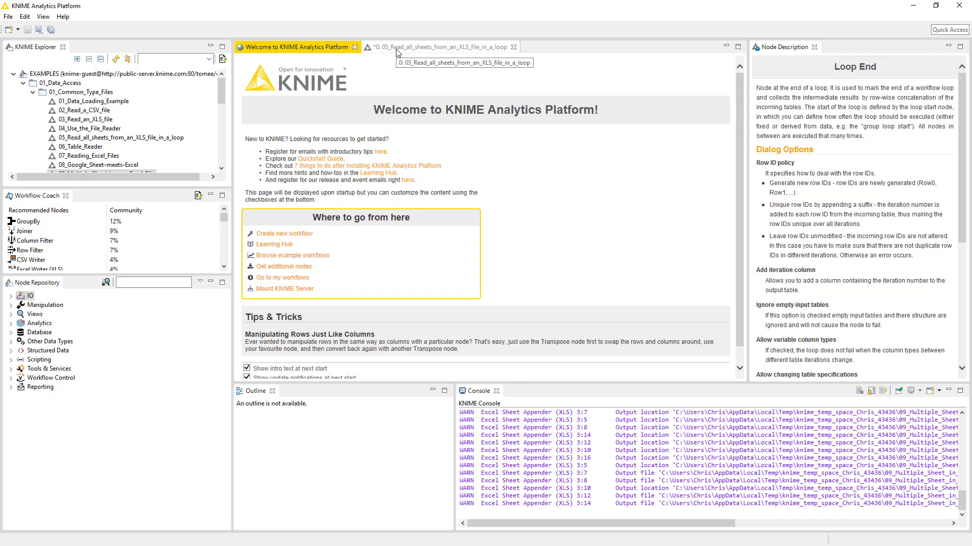
left_click(424, 47)
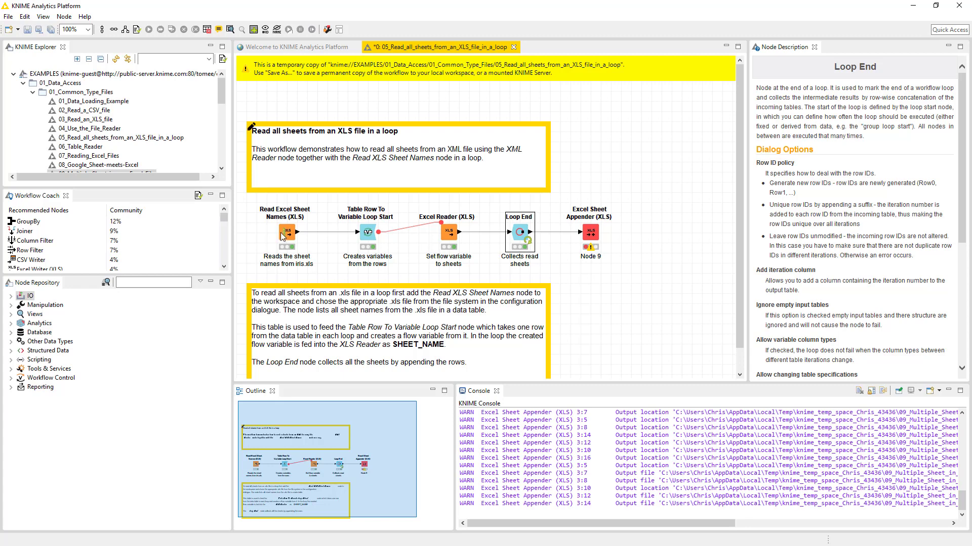
left_click(52, 81)
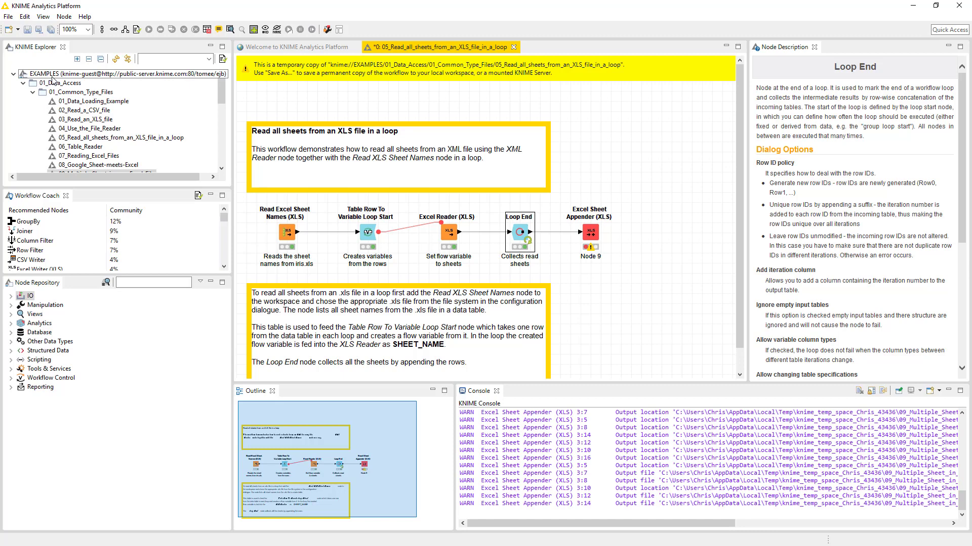
left_click(13, 75)
left_click(14, 74)
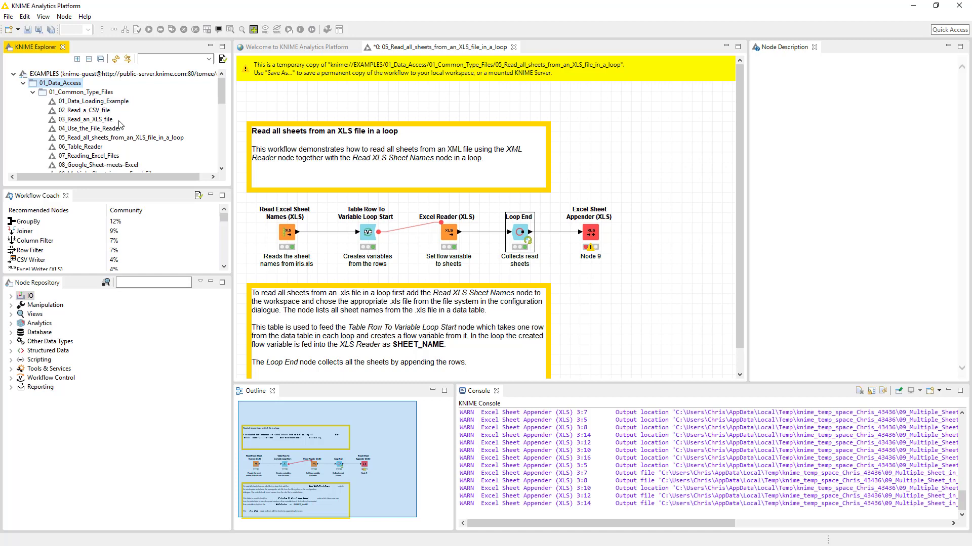
Open the 09_Multiple_Sheet_in_one_Excel_File example workflow and look over its nodes.
scroll(121, 125, "down", 1)
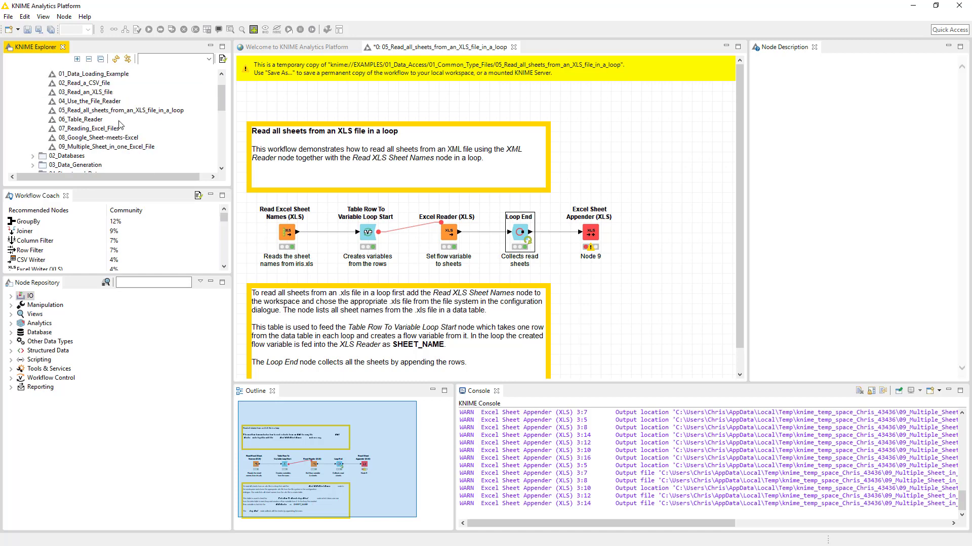
double_click(114, 147)
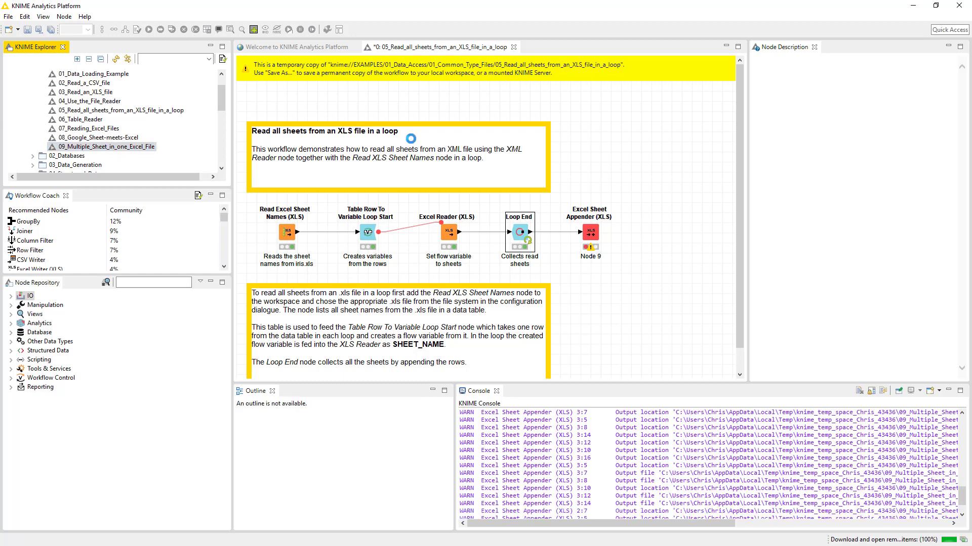
scroll(571, 221, "down", 4)
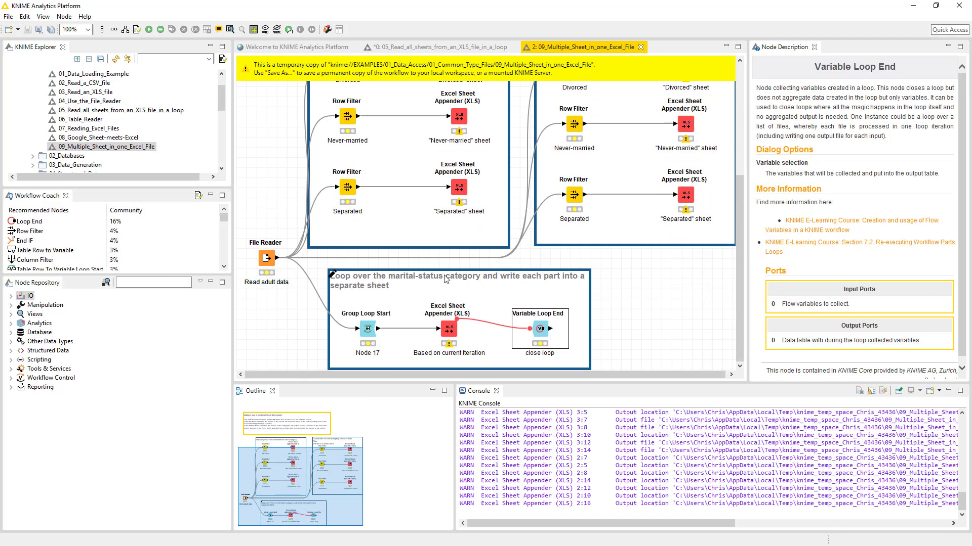
scroll(368, 313, "up", 3)
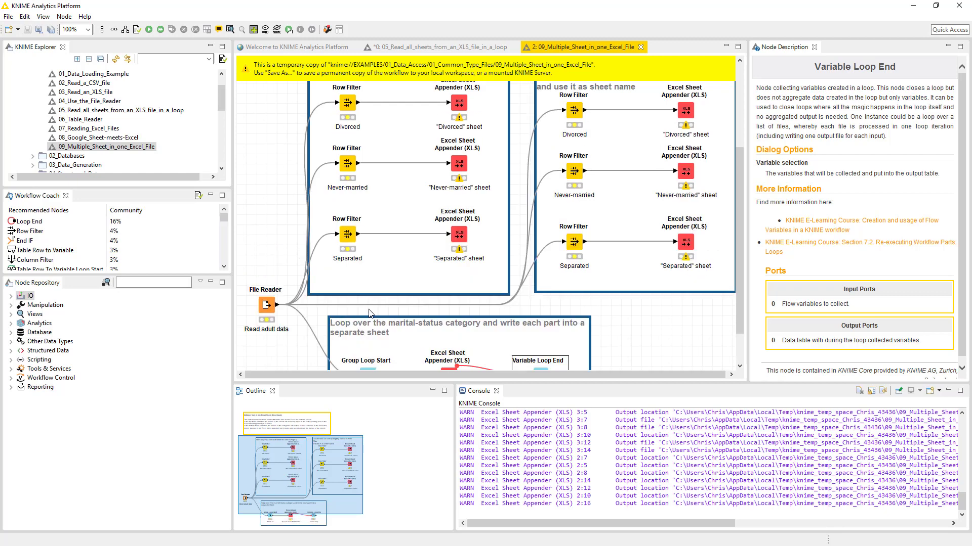
scroll(373, 234, "up", 3)
scroll(352, 249, "down", 3)
Execute the File Reader to load the adult data.
left_click(266, 308)
right_click(267, 311)
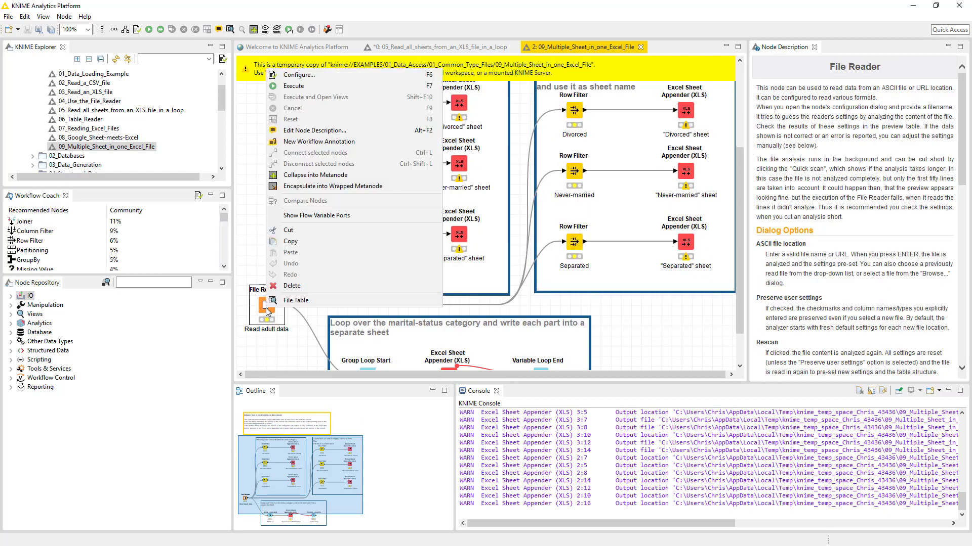
left_click(296, 86)
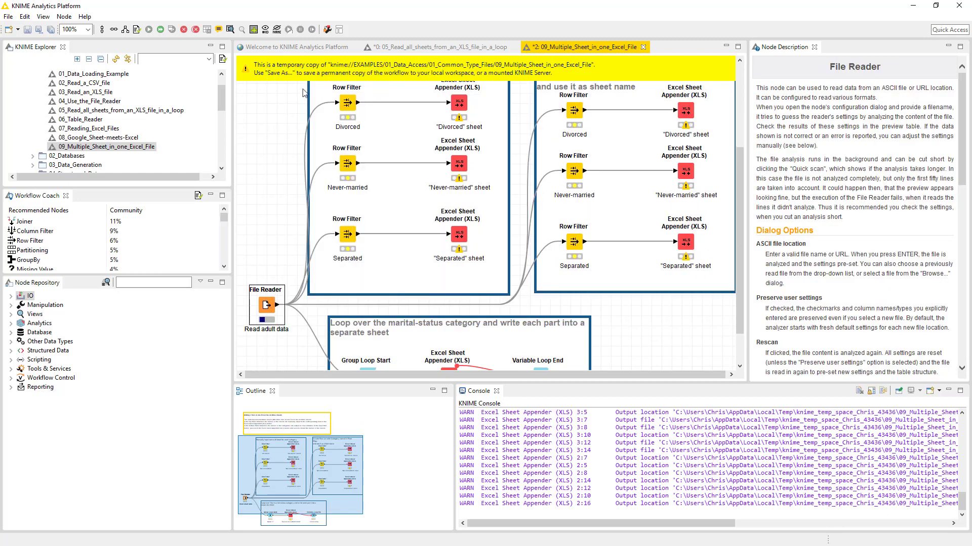
View the File Reader's 32561-row, 15-column output table, then close it.
right_click(275, 309)
left_click(292, 302)
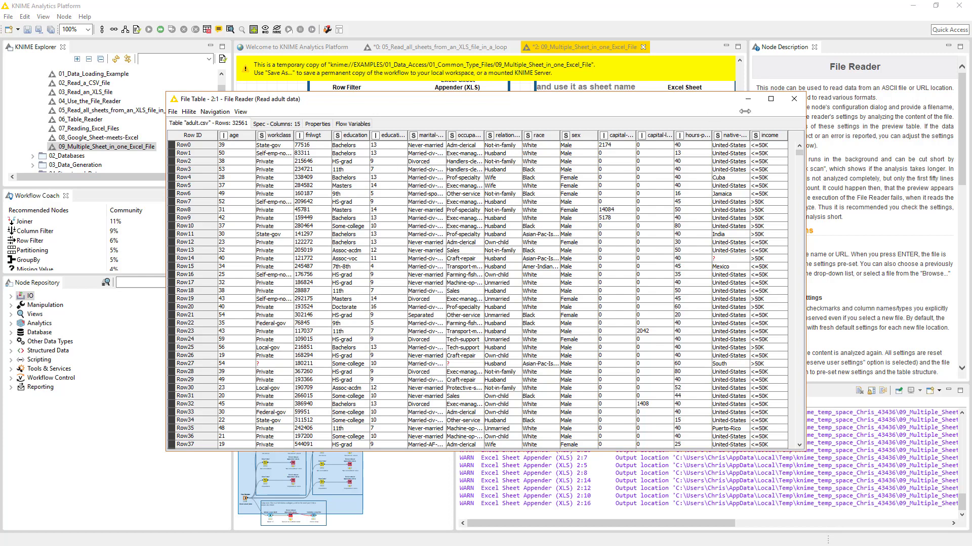
left_click(794, 99)
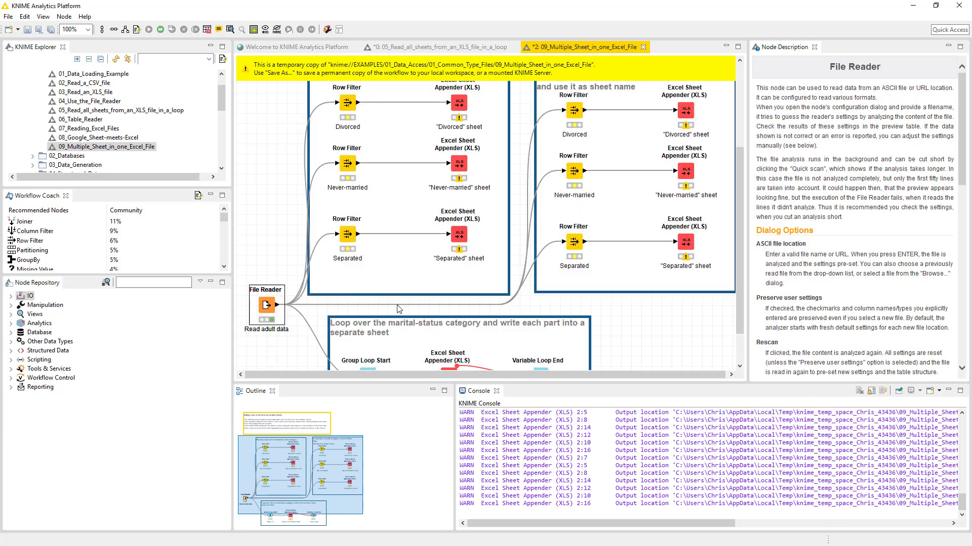
scroll(399, 309, "up", 3)
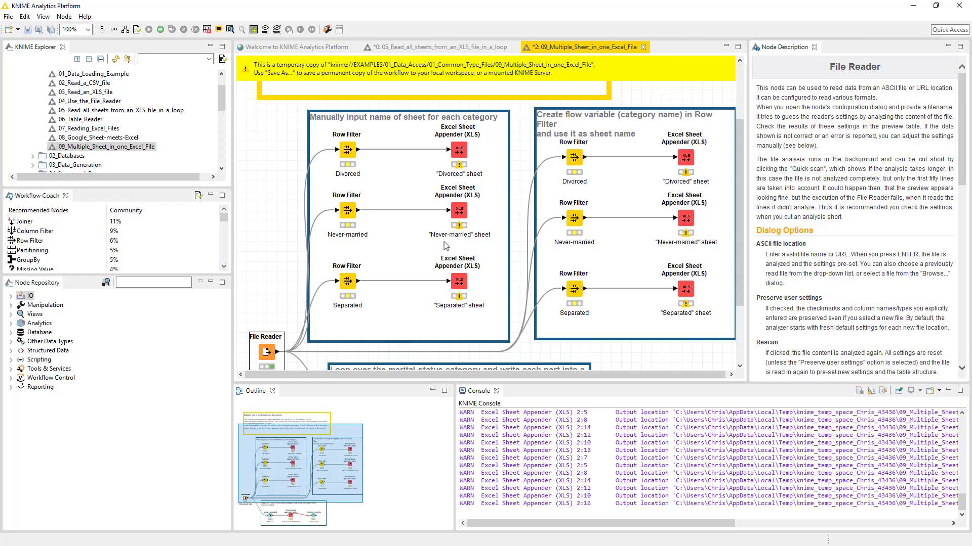
right_click(353, 157)
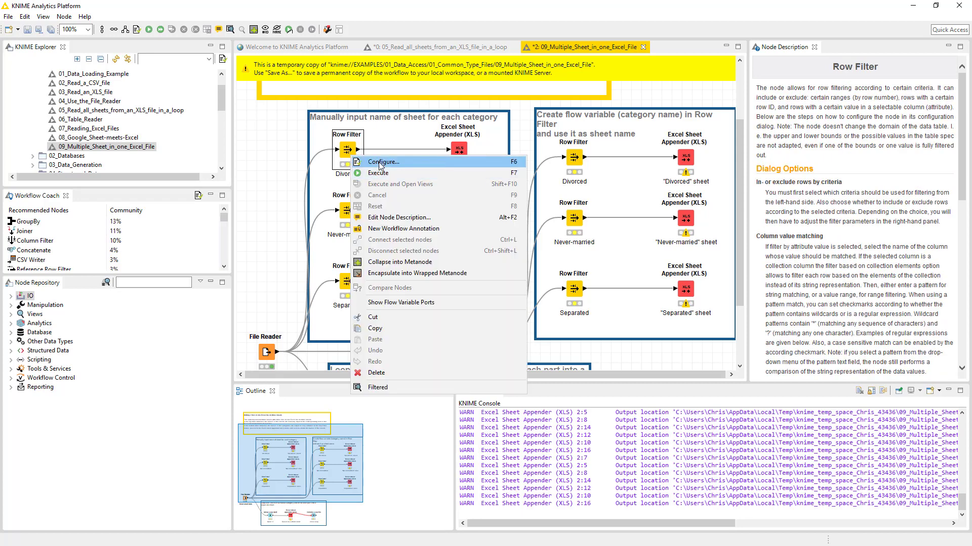
left_click(379, 163)
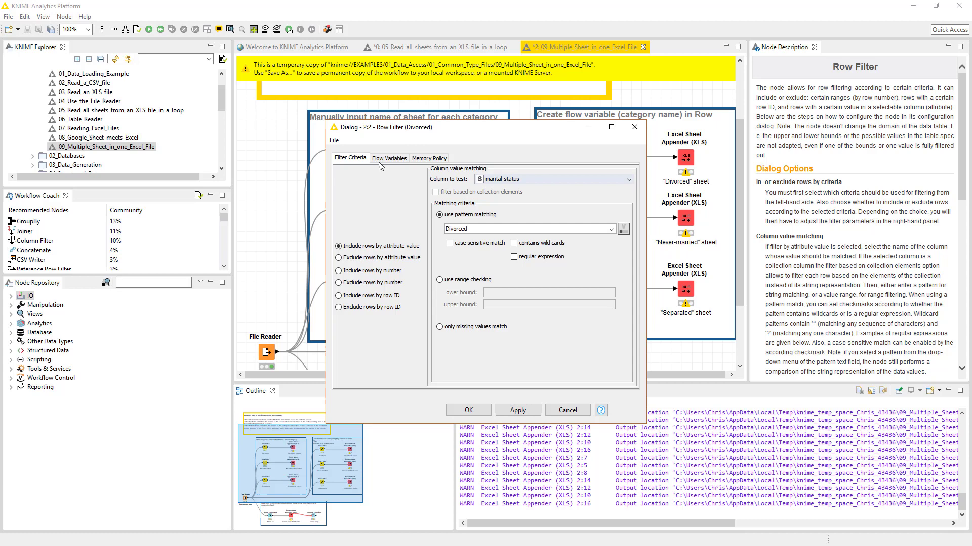
left_click(523, 181)
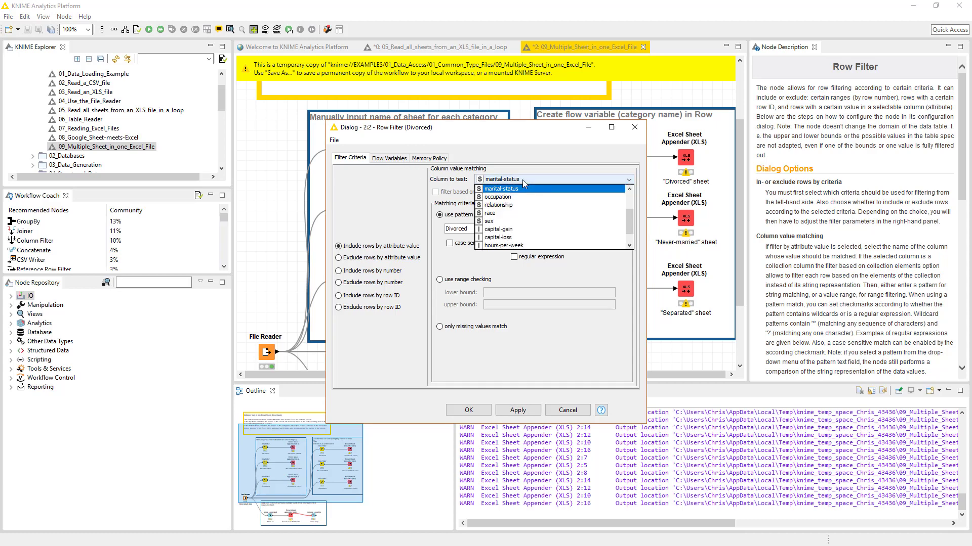
left_click(518, 189)
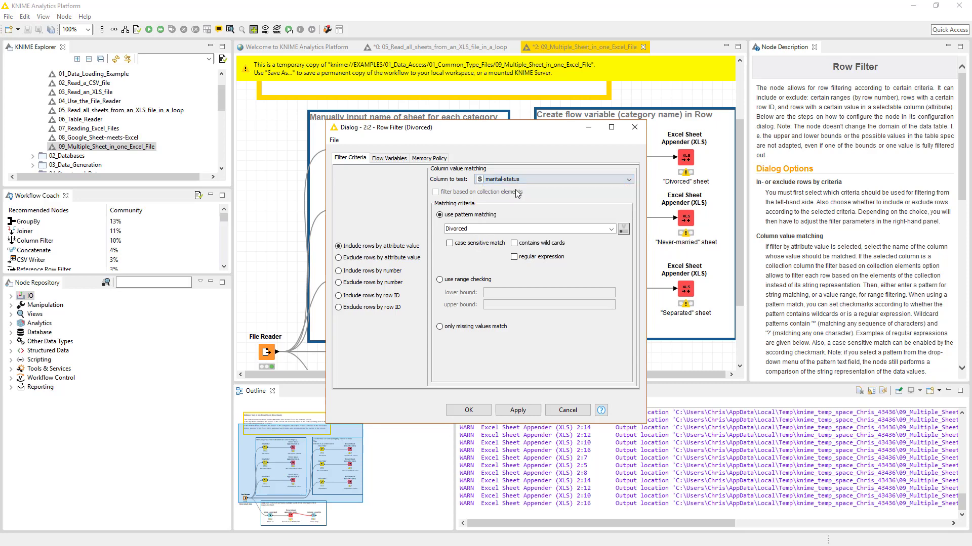
left_click(504, 180)
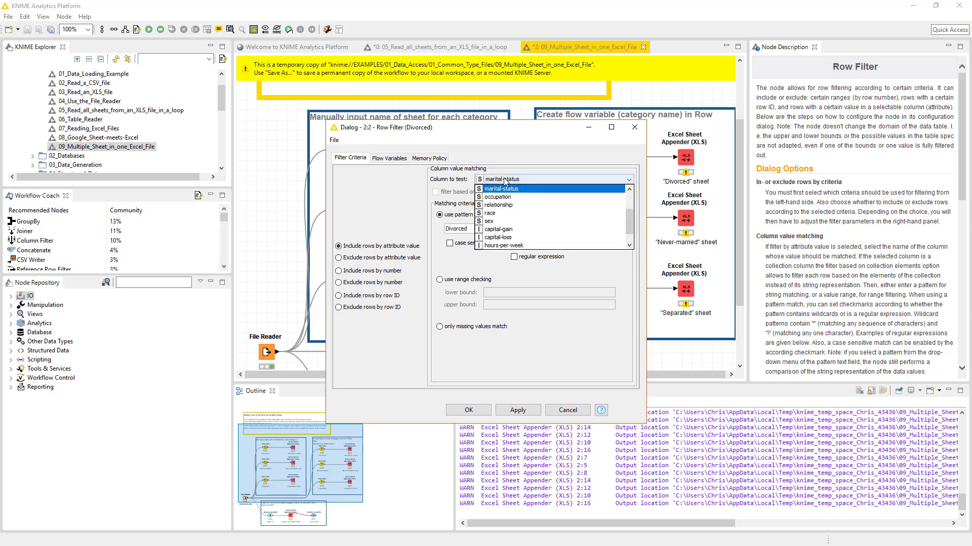
left_click(499, 189)
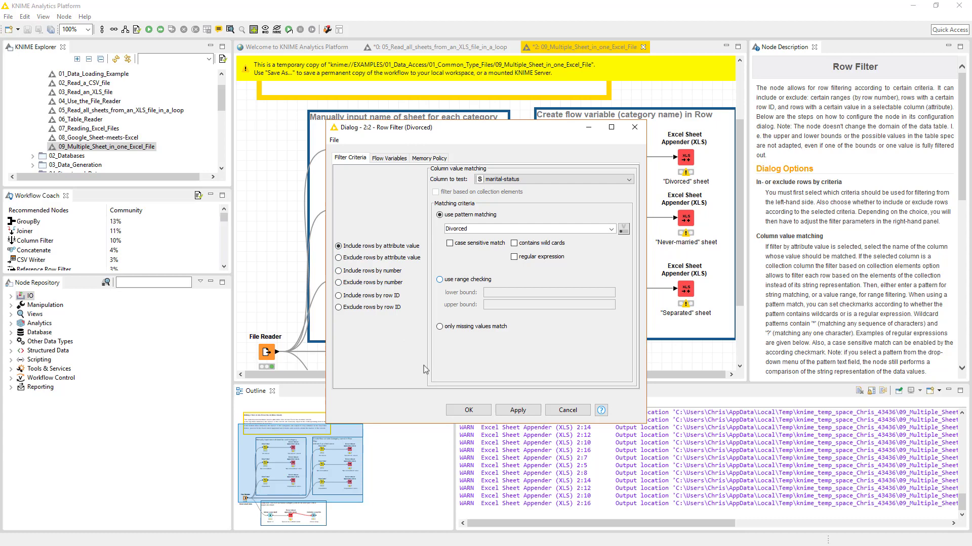
left_click(457, 411)
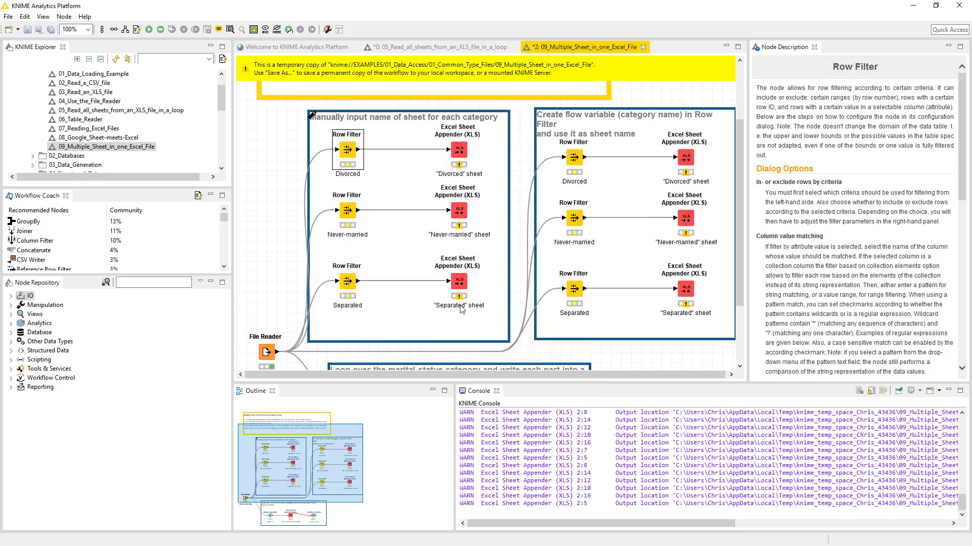
Execute the Divorced Excel Sheet Appender.
left_click(459, 152)
right_click(459, 154)
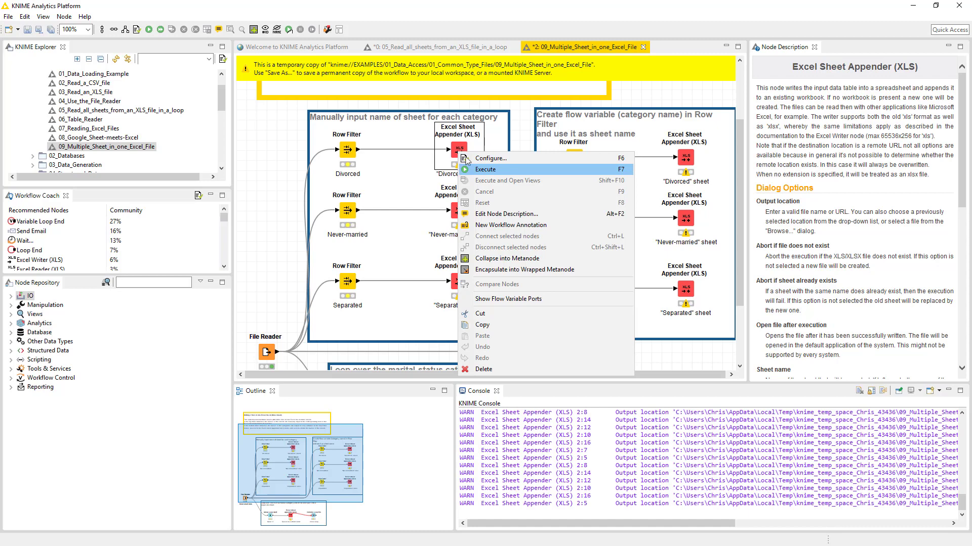
left_click(487, 172)
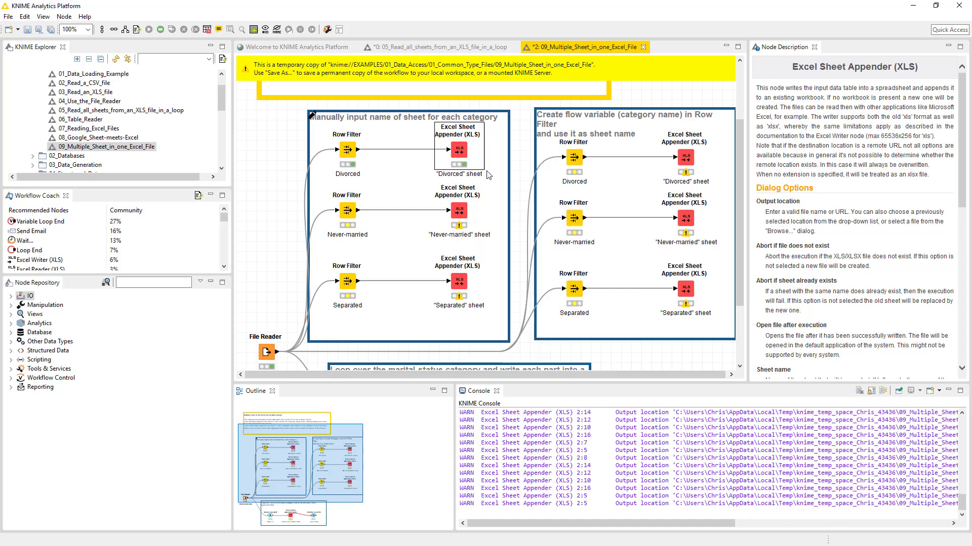
Enable Open file after execution on the Divorced appender and confirm the node reset.
right_click(459, 151)
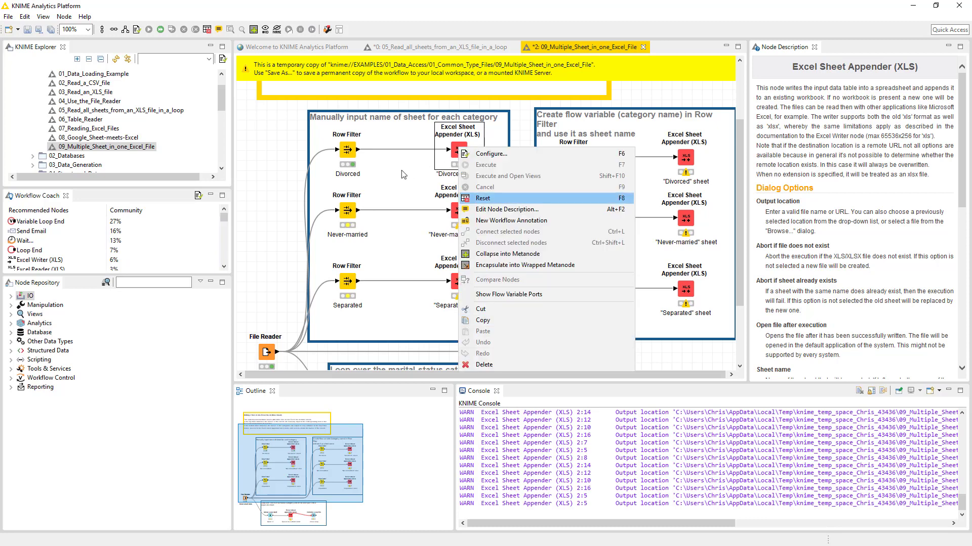
left_click(457, 155)
left_click(456, 154)
right_click(458, 153)
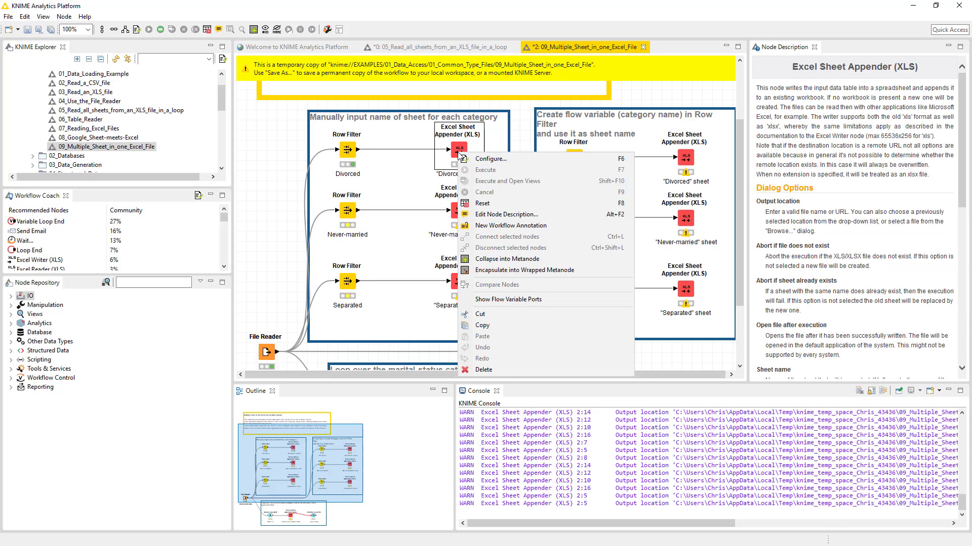
key("Up")
key("Up")
key("Up")
key("Up")
key("Up")
key("Down")
left_click(483, 160)
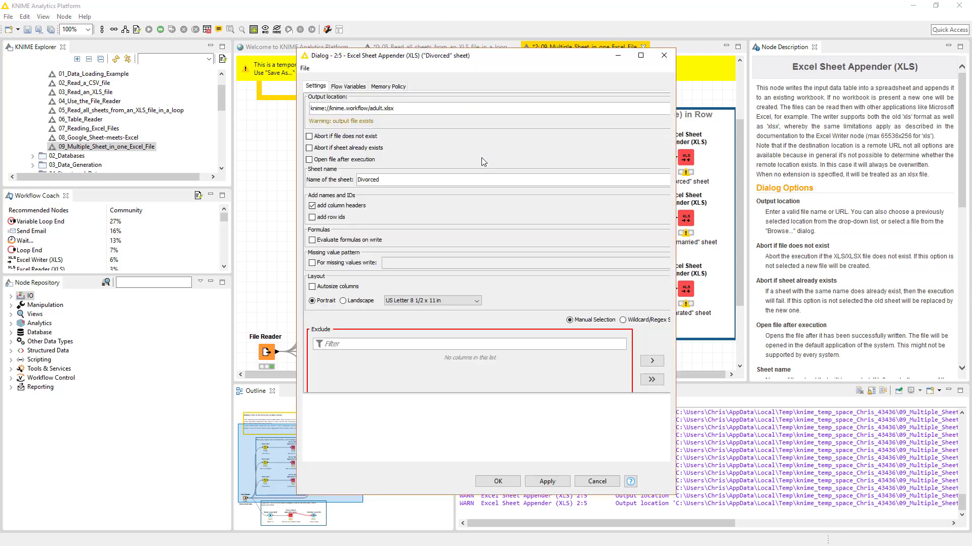
left_click(310, 159)
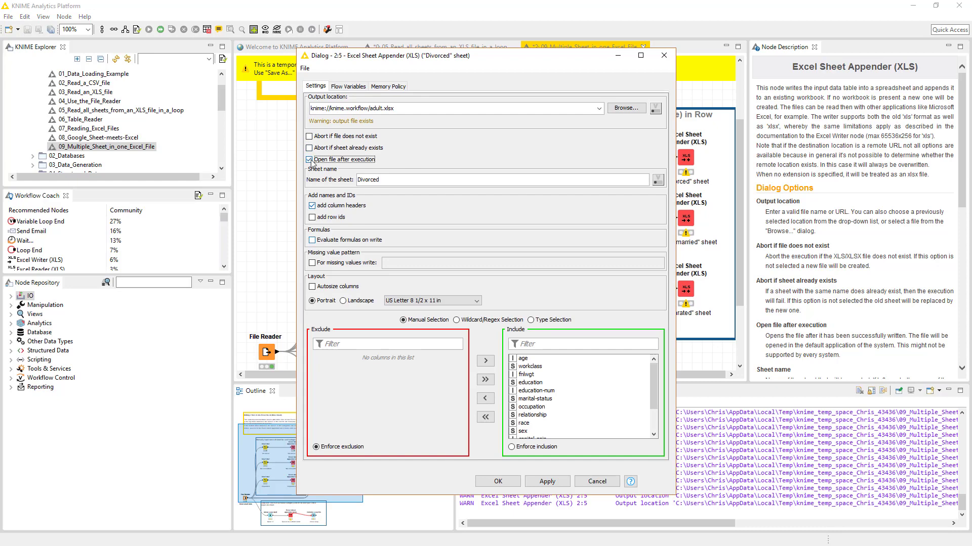
left_click(499, 482)
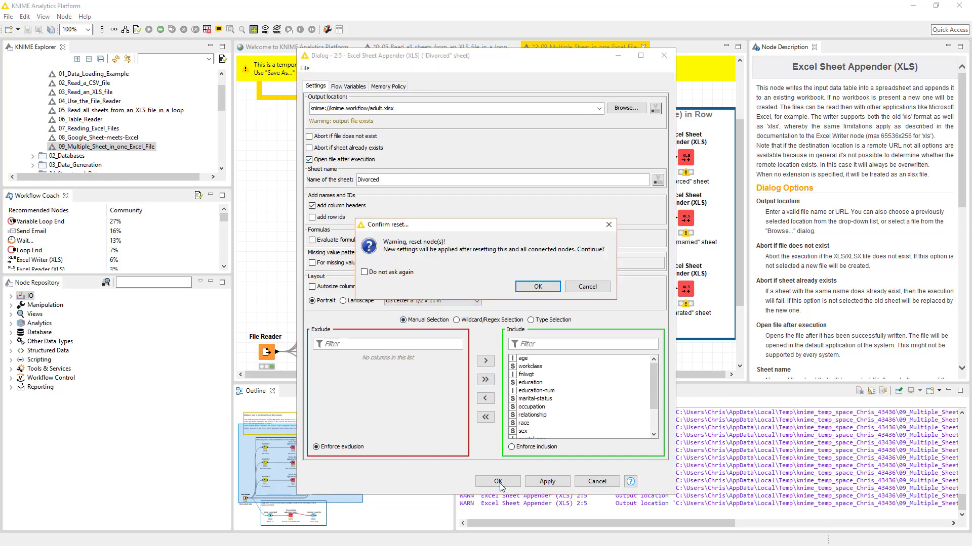
left_click(538, 287)
Bring up the Divorced appender's node actions to run it again.
right_click(458, 150)
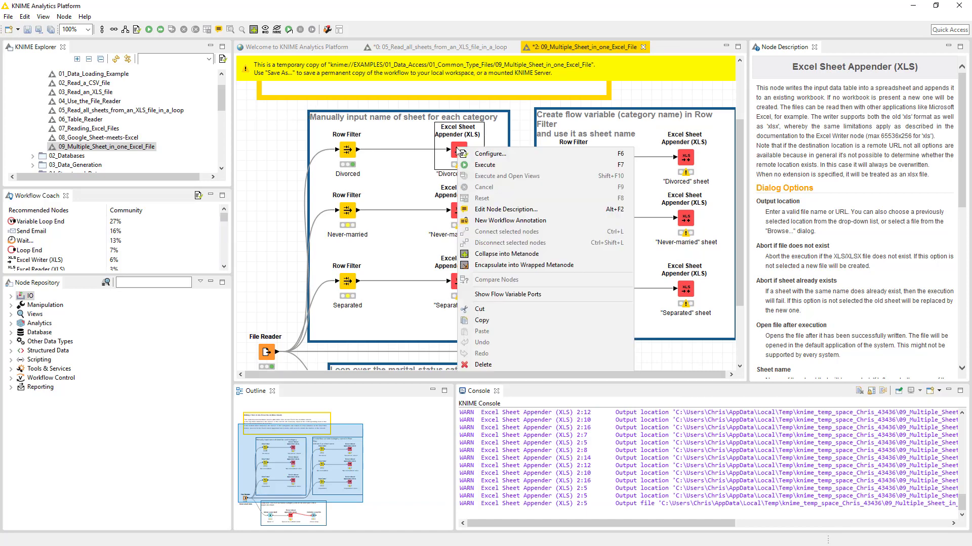
left_click(404, 189)
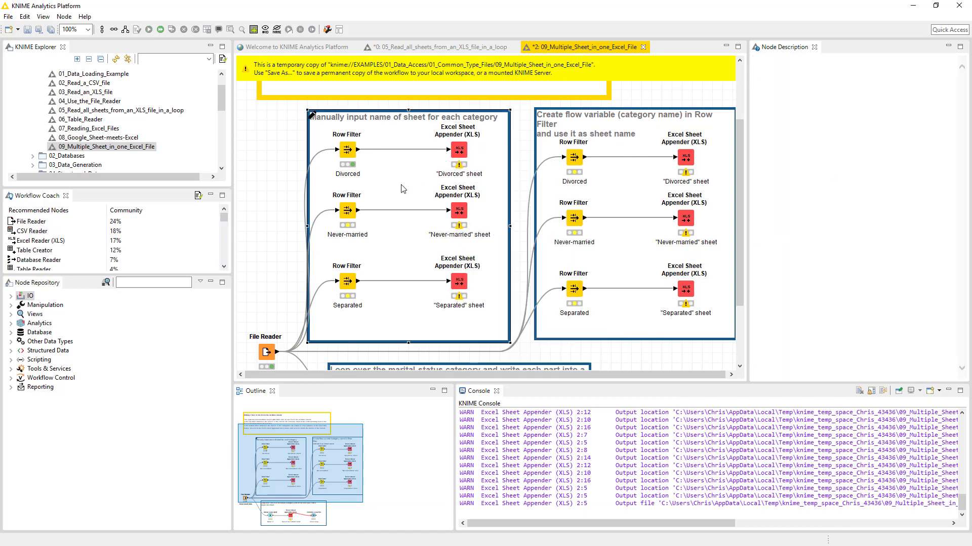
right_click(458, 150)
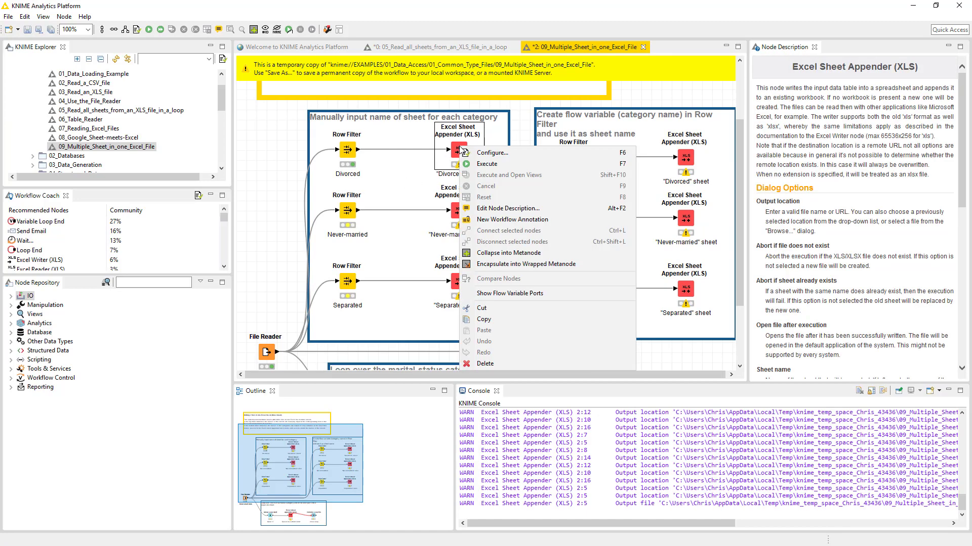
Rerun the Divorced appender, scroll through the Divorced rows in adult.xlsx, then close Excel.
left_click(489, 168)
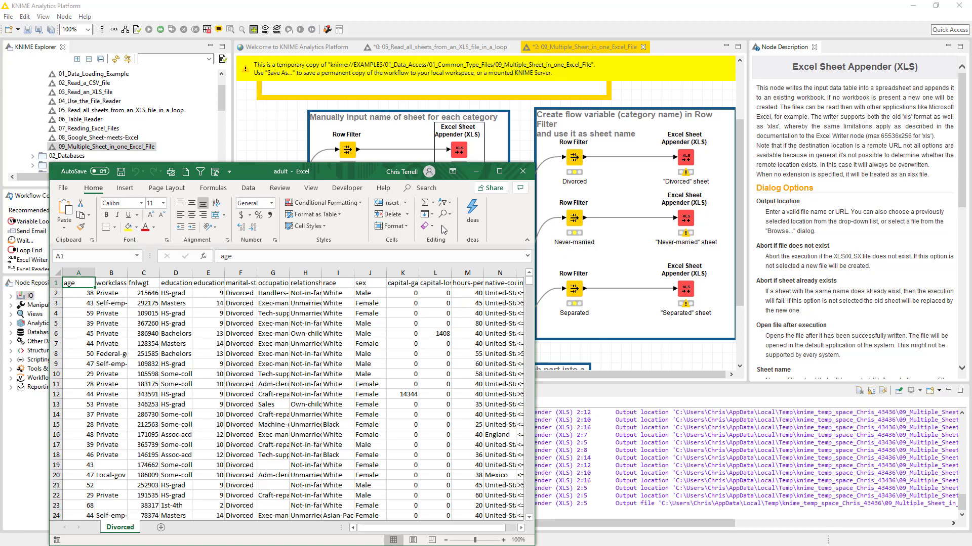
scroll(250, 307, "down", 1)
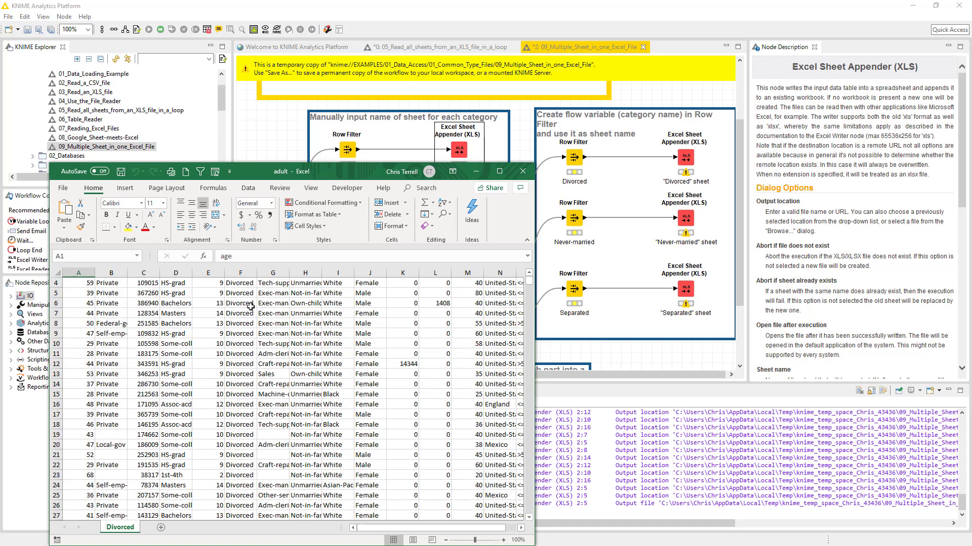
scroll(251, 307, "down", 4)
scroll(250, 307, "up", 1)
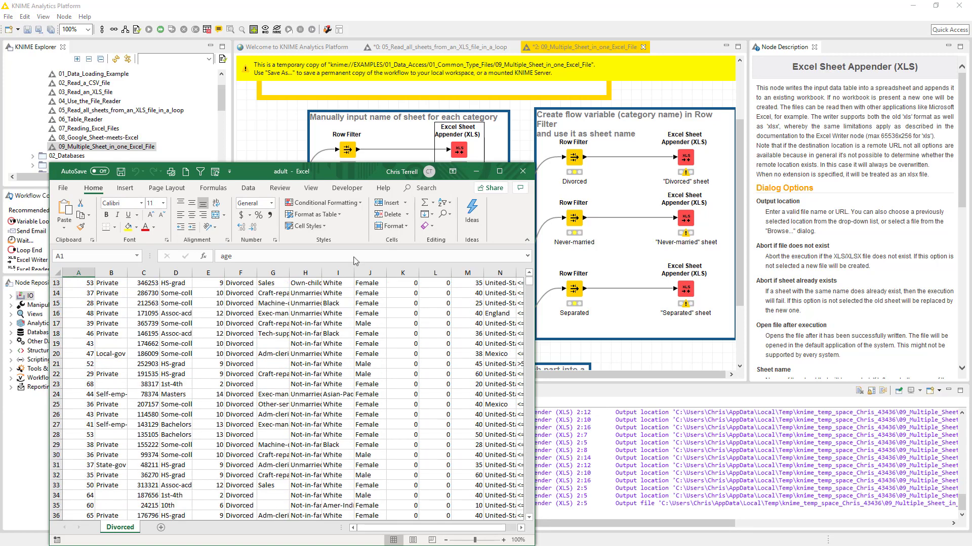
left_click(523, 173)
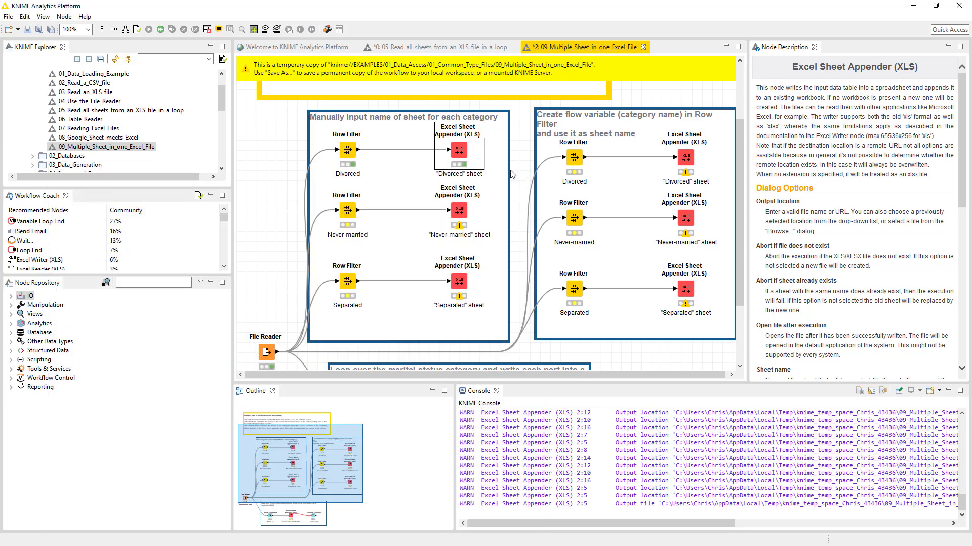
right_click(462, 162)
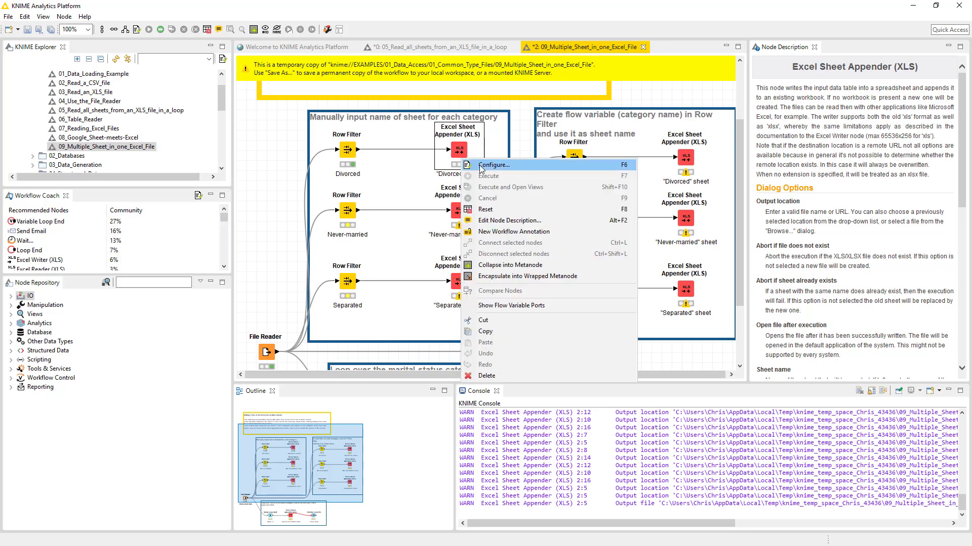
left_click(480, 166)
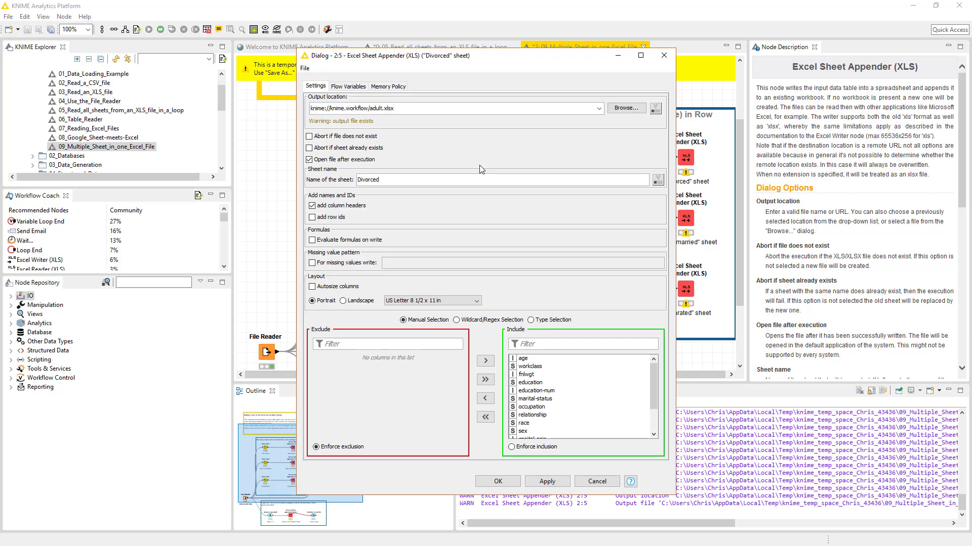
left_click(664, 55)
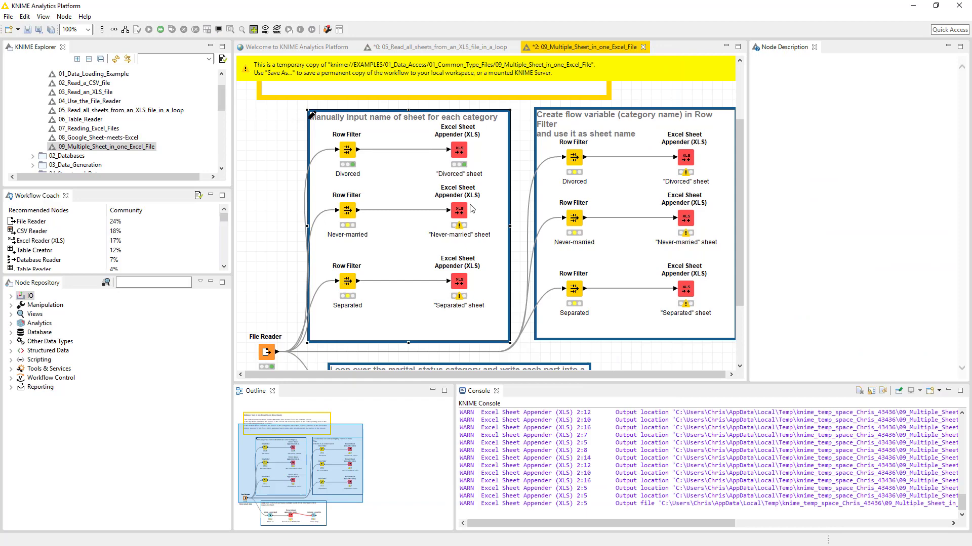
right_click(348, 209)
left_click(348, 237)
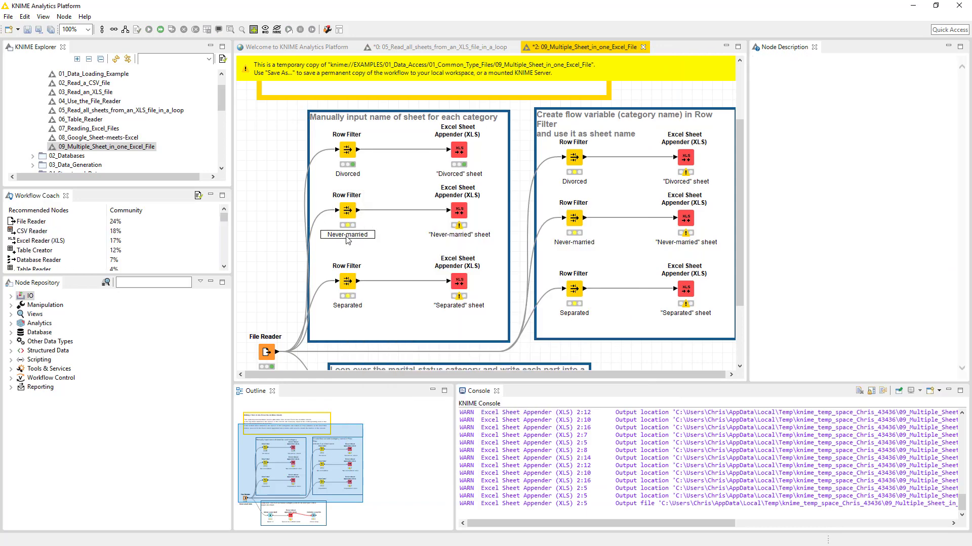
Execute the Never-married and Separated Excel Sheet Appenders.
left_click(349, 215)
right_click(348, 215)
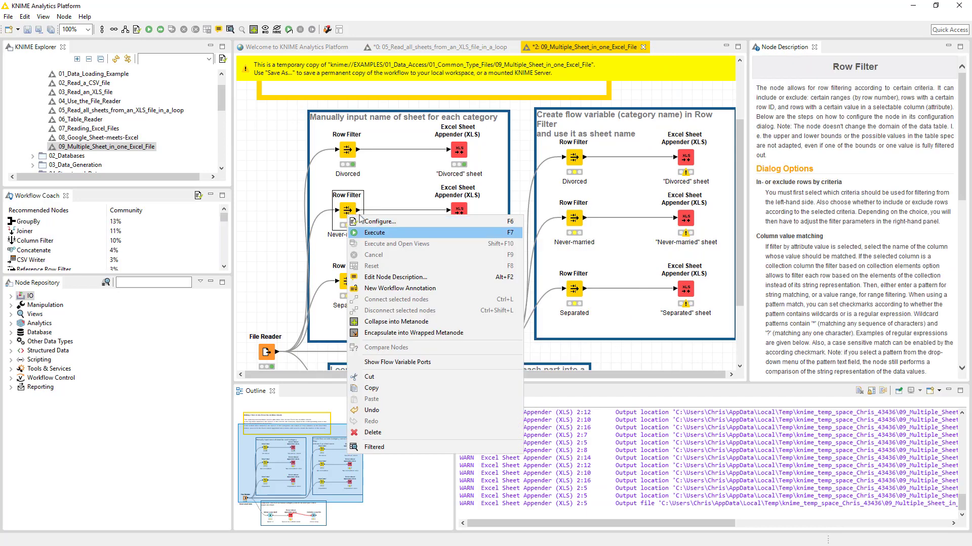
left_click(359, 213)
right_click(359, 213)
left_click(373, 217)
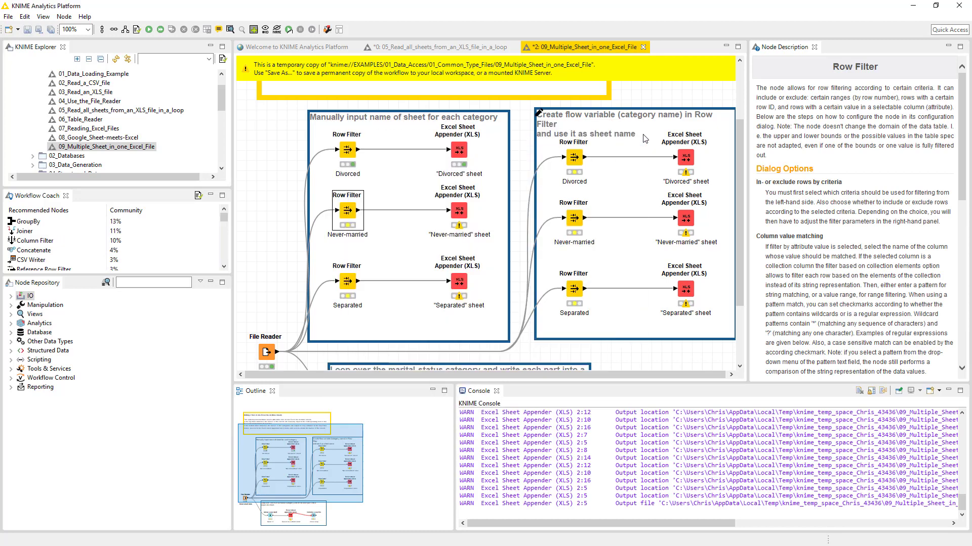
right_click(459, 210)
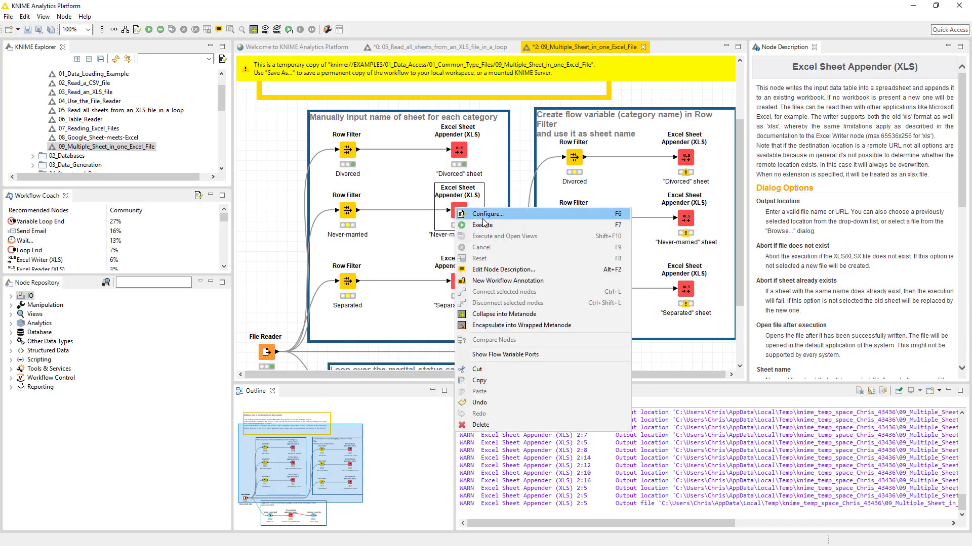
left_click(503, 227)
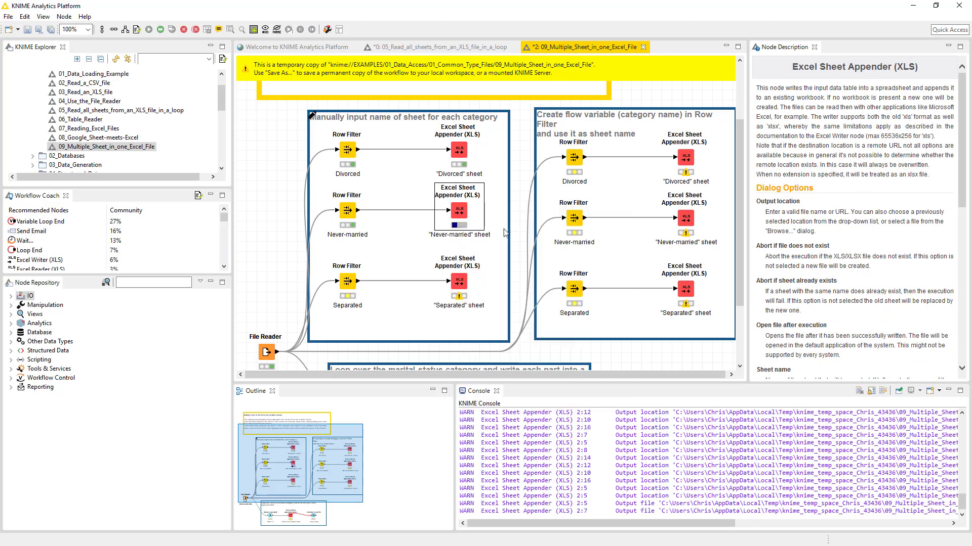
right_click(459, 282)
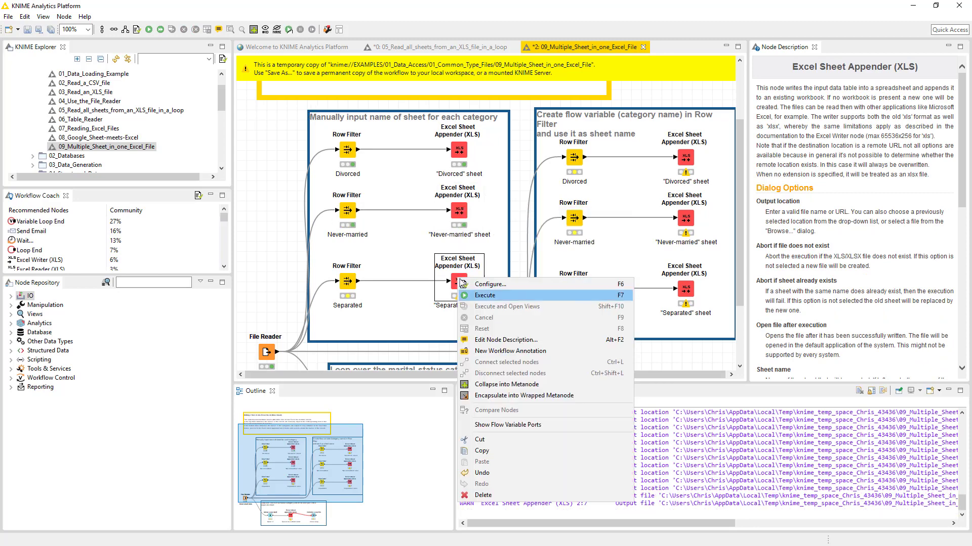
left_click(485, 295)
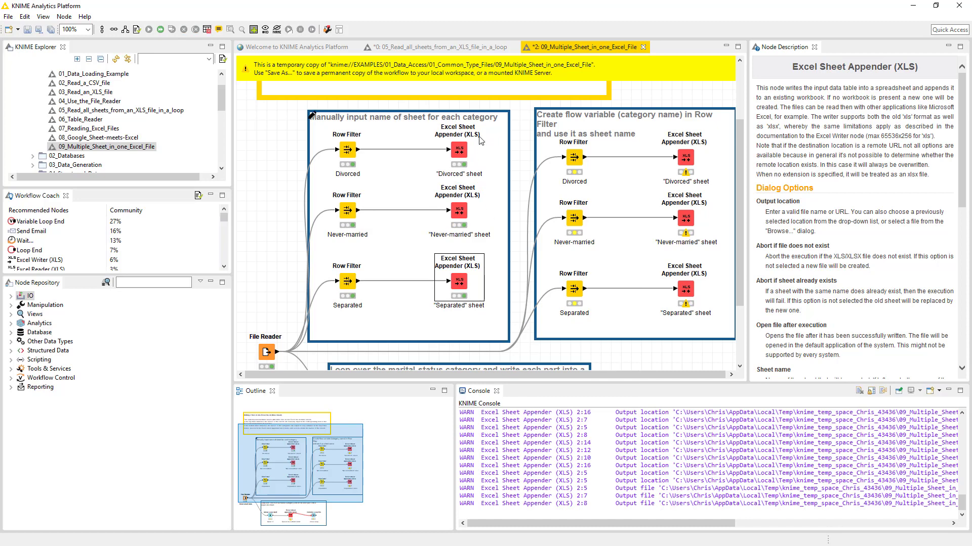
Reset the Divorced Row Filter and execute the Divorced sheet appender again.
right_click(457, 153)
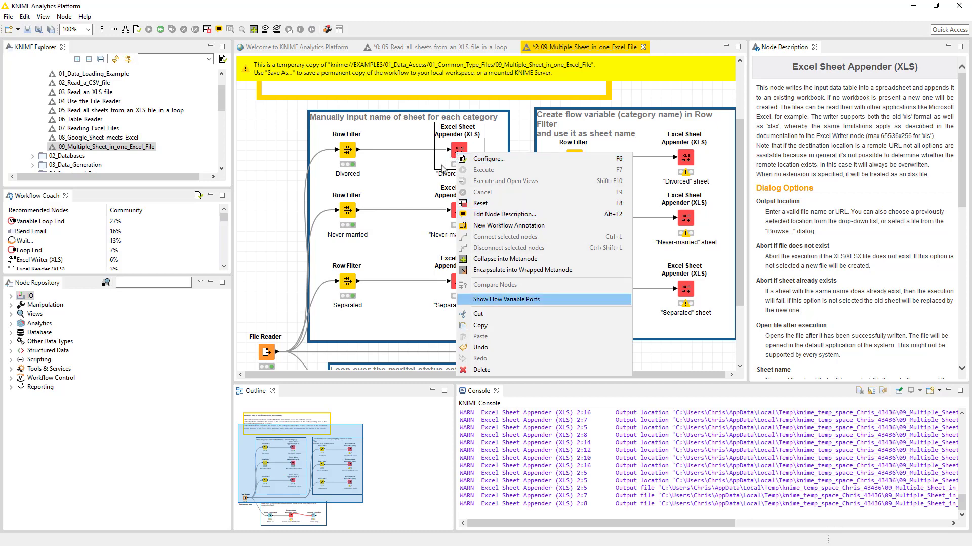
left_click(444, 167)
right_click(459, 159)
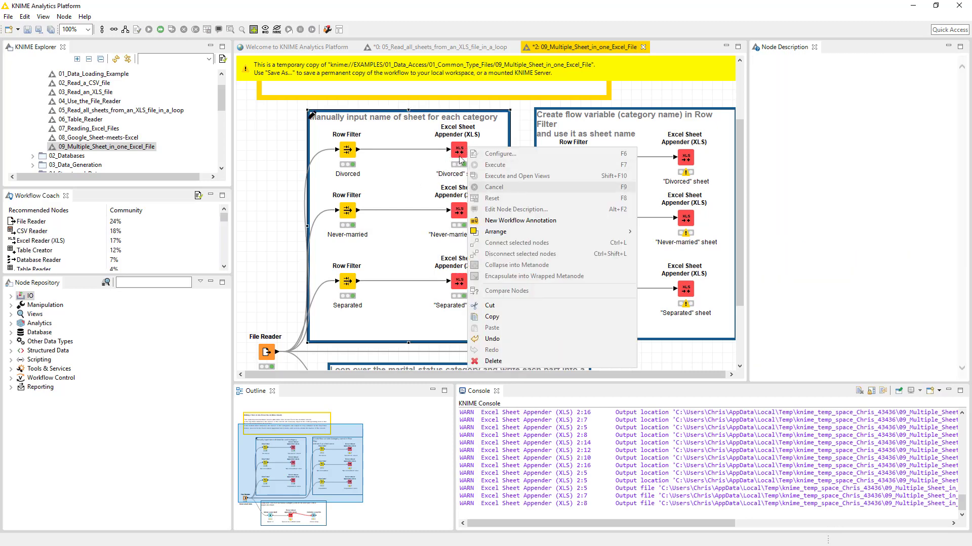
left_click(448, 173)
left_click(460, 152)
left_click(342, 154)
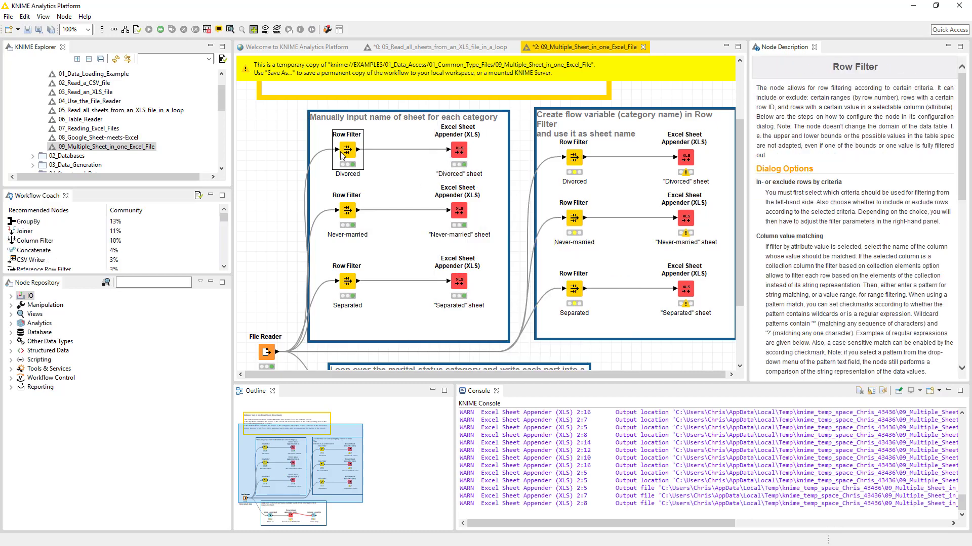
right_click(342, 154)
left_click(381, 207)
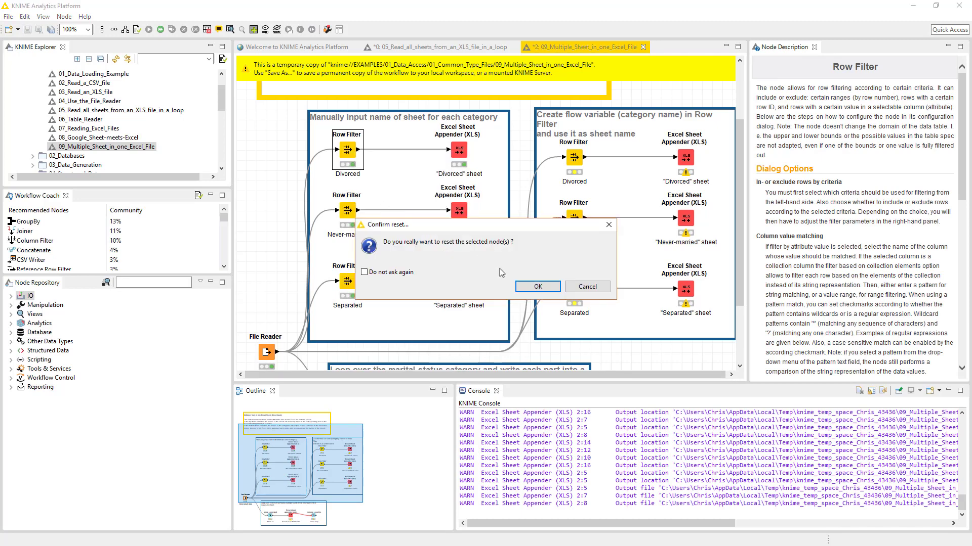
left_click(538, 287)
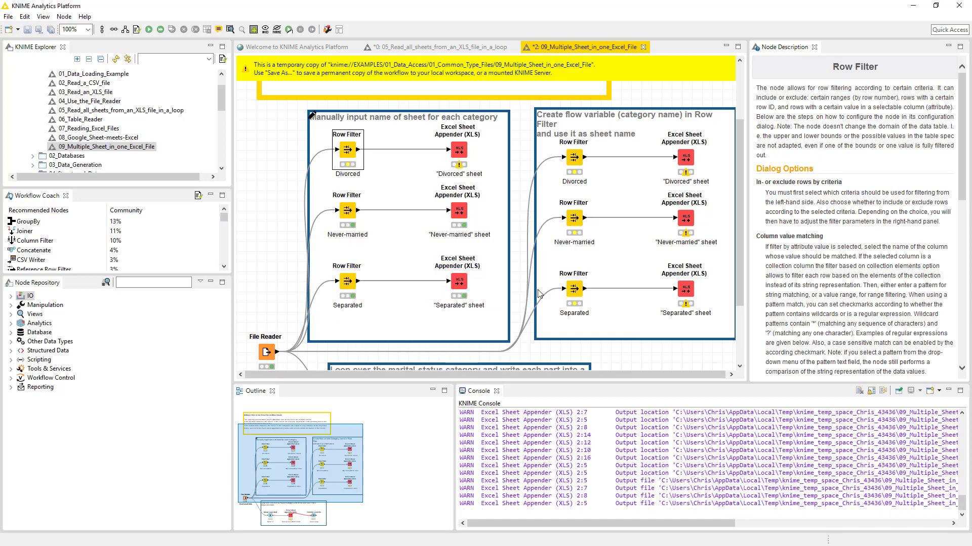
right_click(457, 157)
left_click(474, 177)
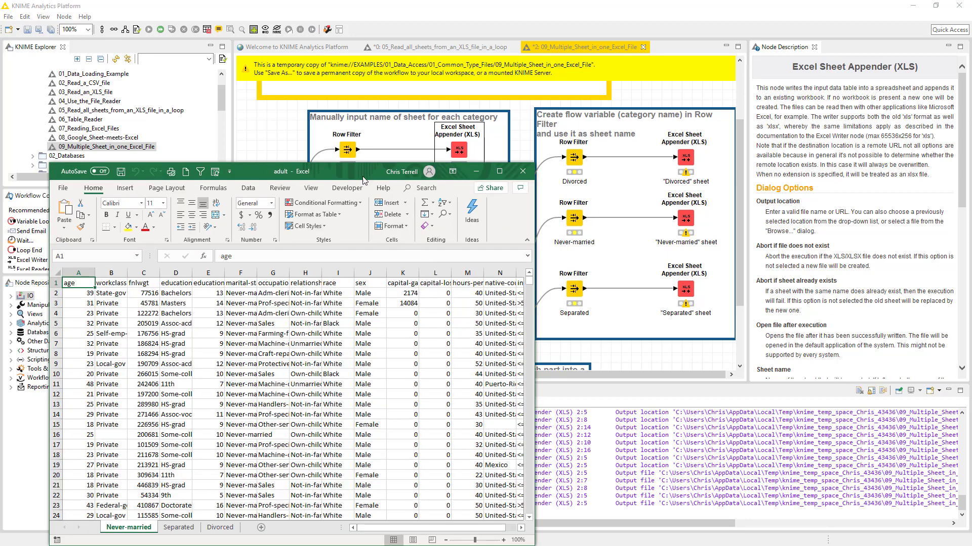
Check the Never-married, Separated and Divorced sheet tabs in adult.xlsx, then close Excel.
left_click_drag(363, 179, 396, 68)
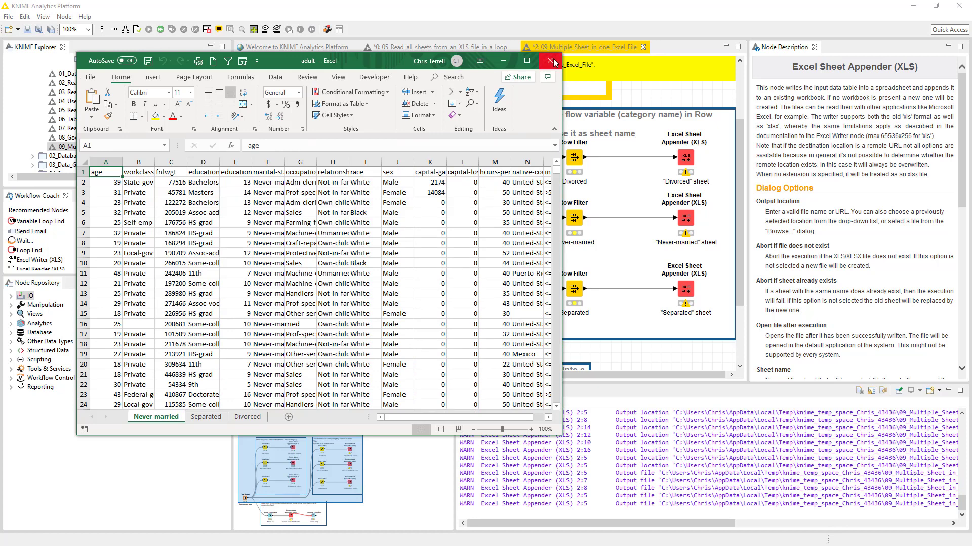
left_click(551, 61)
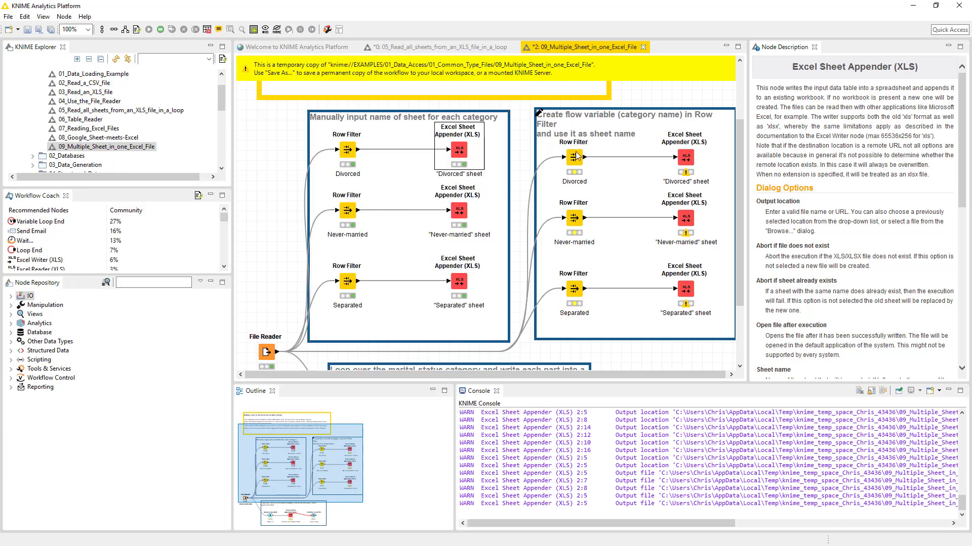
Inspect the flow-variable branch's Divorced Row Filter settings and close them.
left_click(580, 163)
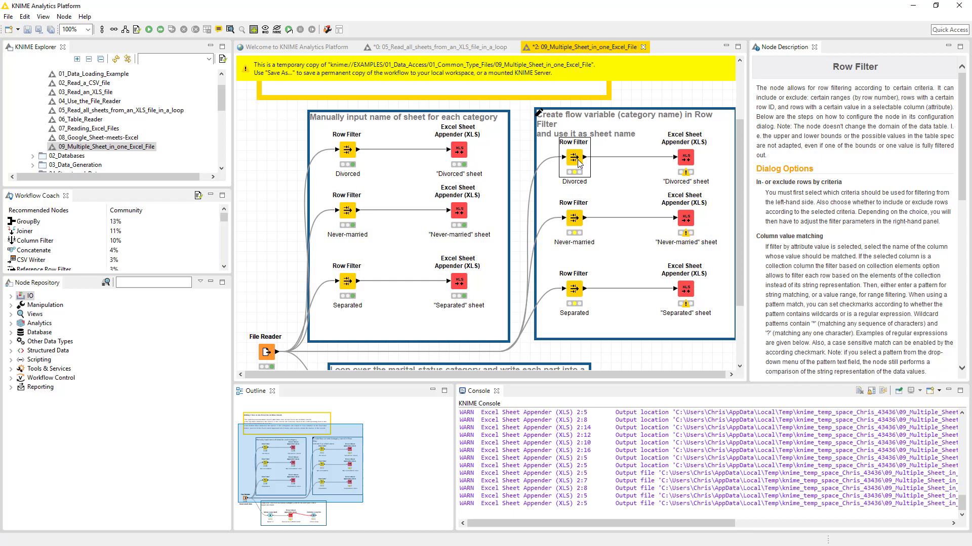
scroll(579, 164, "down", 3)
scroll(580, 163, "up", 5)
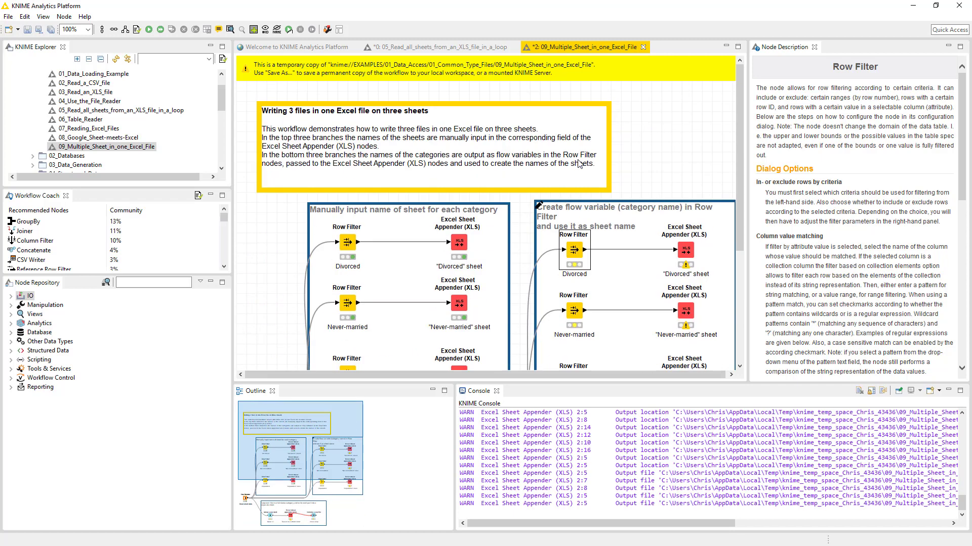
scroll(580, 164, "down", 1)
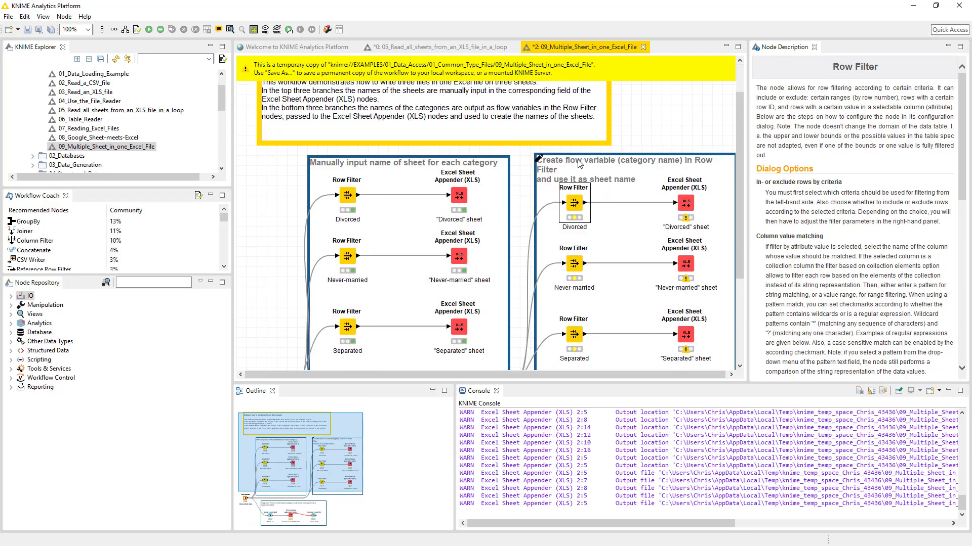
right_click(577, 209)
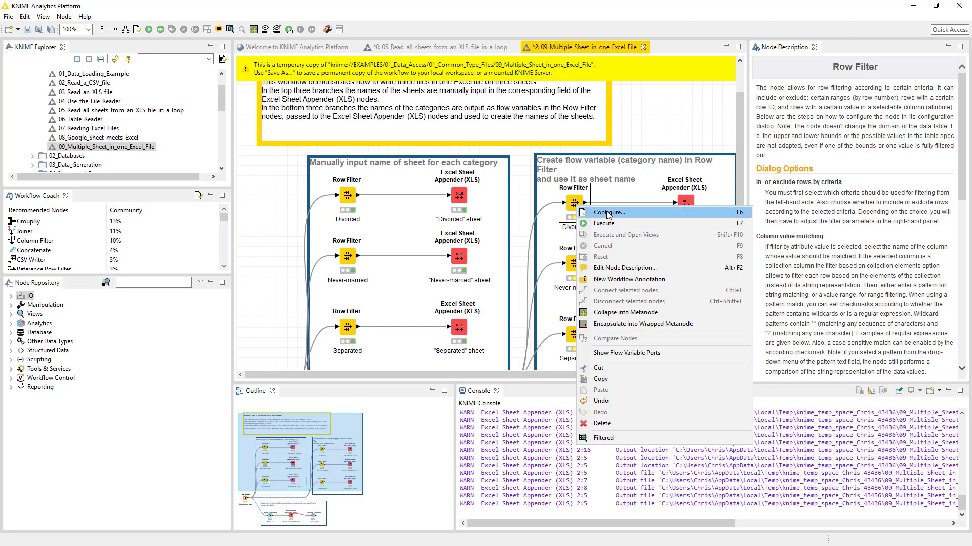
left_click(608, 214)
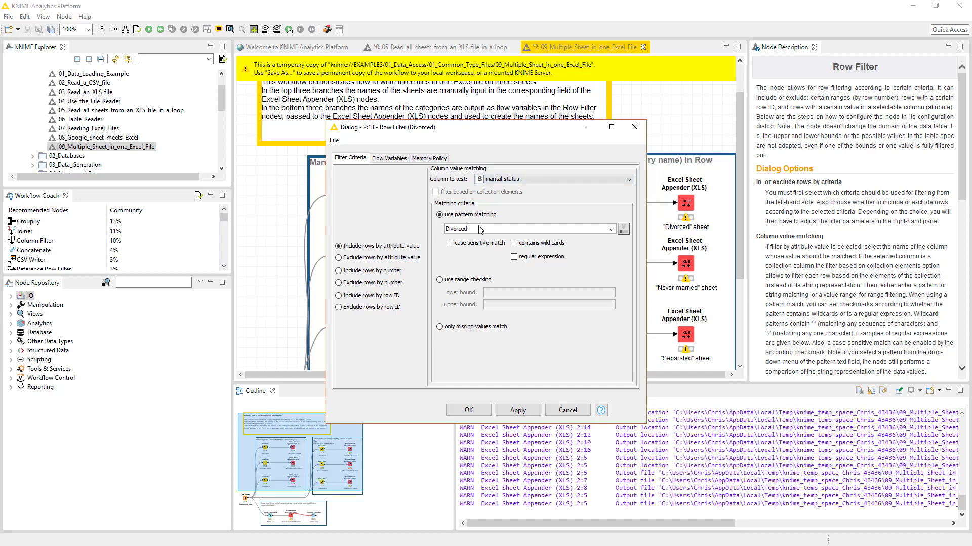
left_click(634, 127)
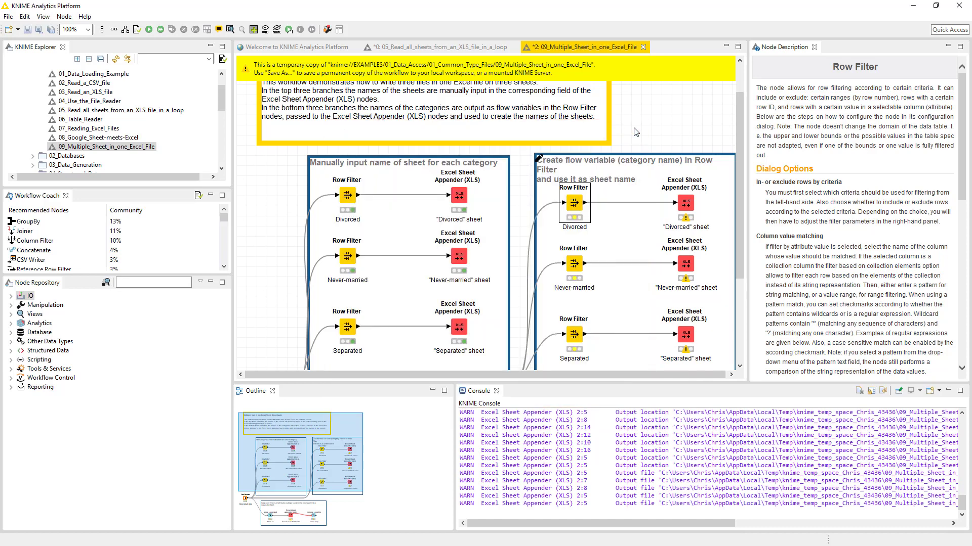
Check that the Divorced appender's sheetname flow variable is category, then close its settings.
left_click(687, 203)
right_click(687, 205)
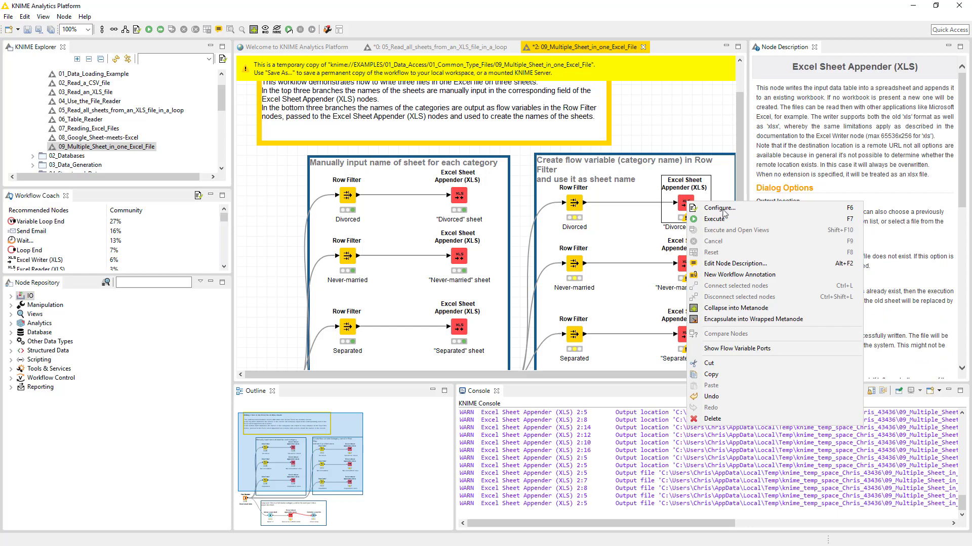
left_click(721, 209)
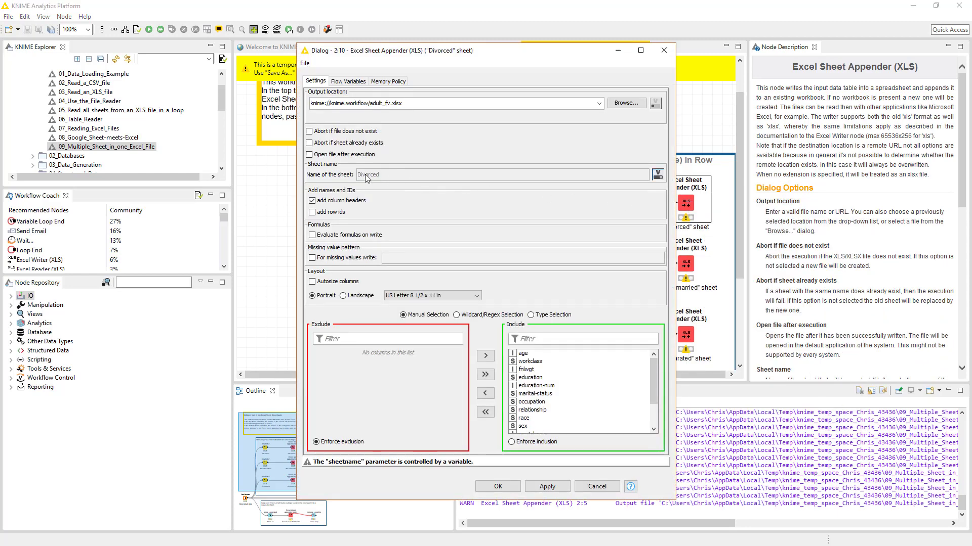
left_click(347, 82)
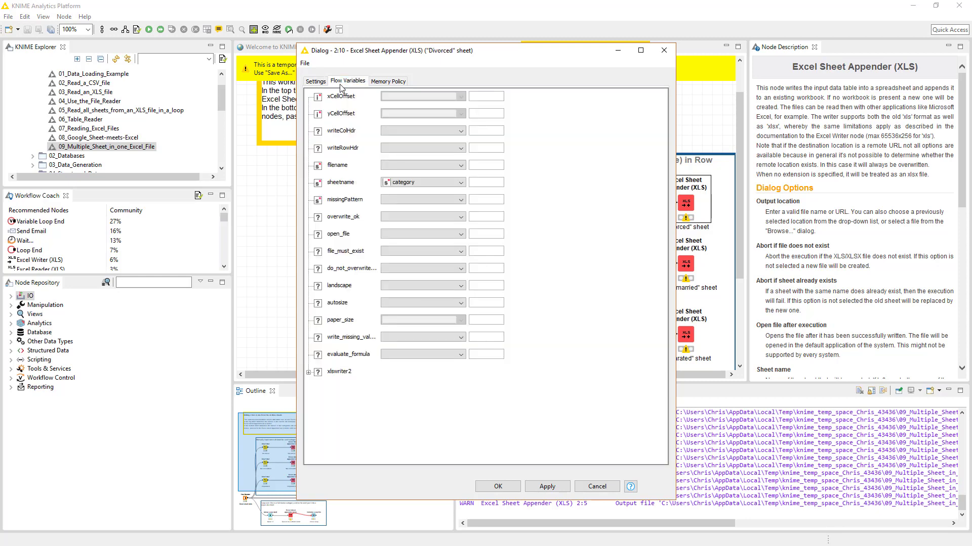
left_click(429, 186)
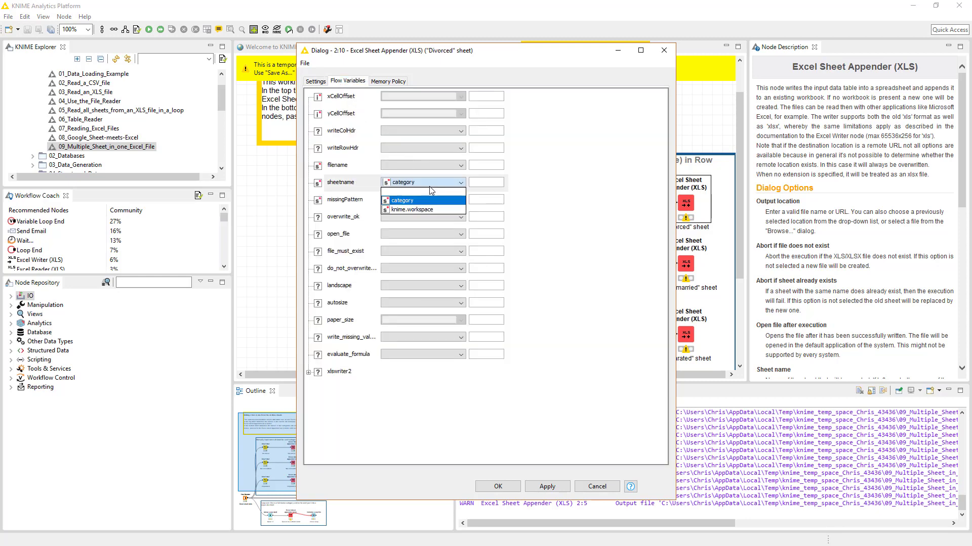
left_click(418, 204)
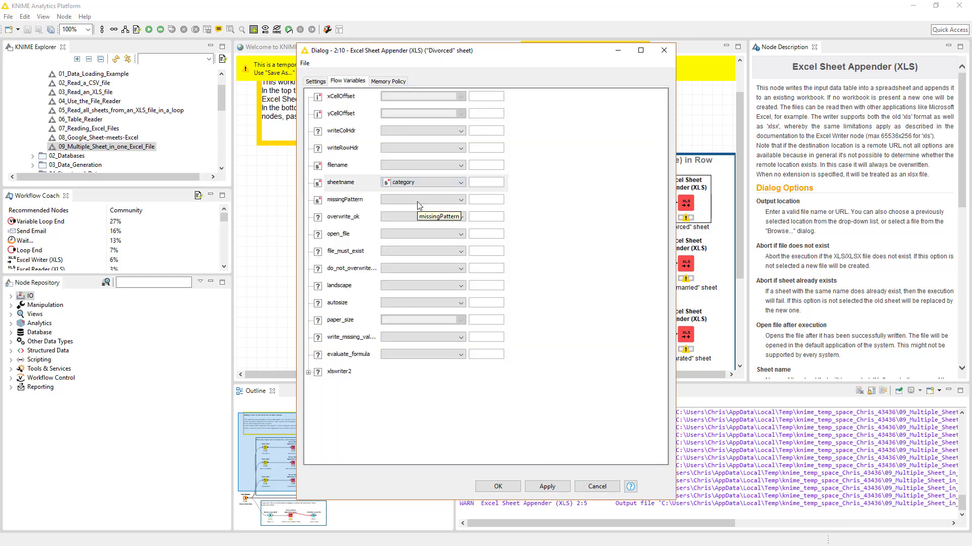
left_click(663, 51)
Execute the flow-variable branch's Divorced and Never-married sheet appenders.
right_click(684, 205)
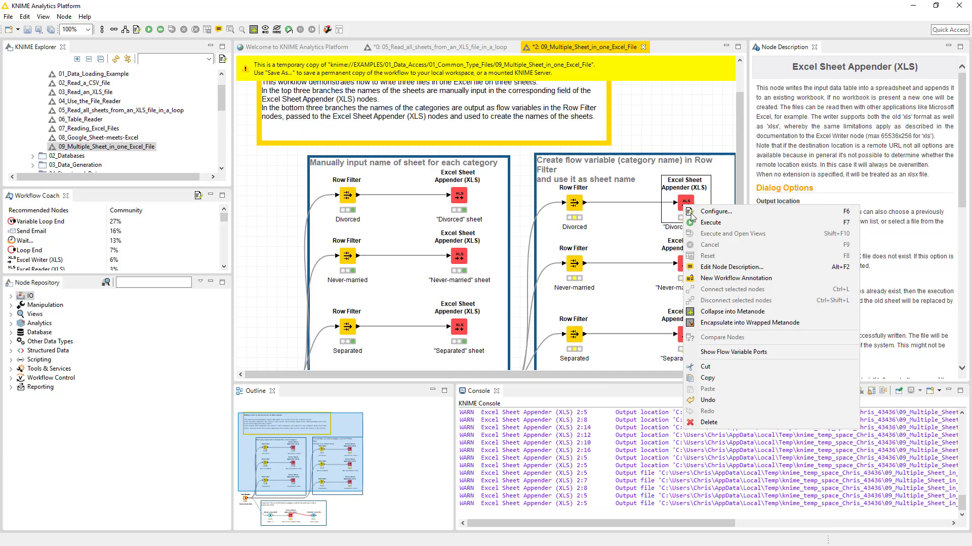
left_click(701, 223)
right_click(690, 266)
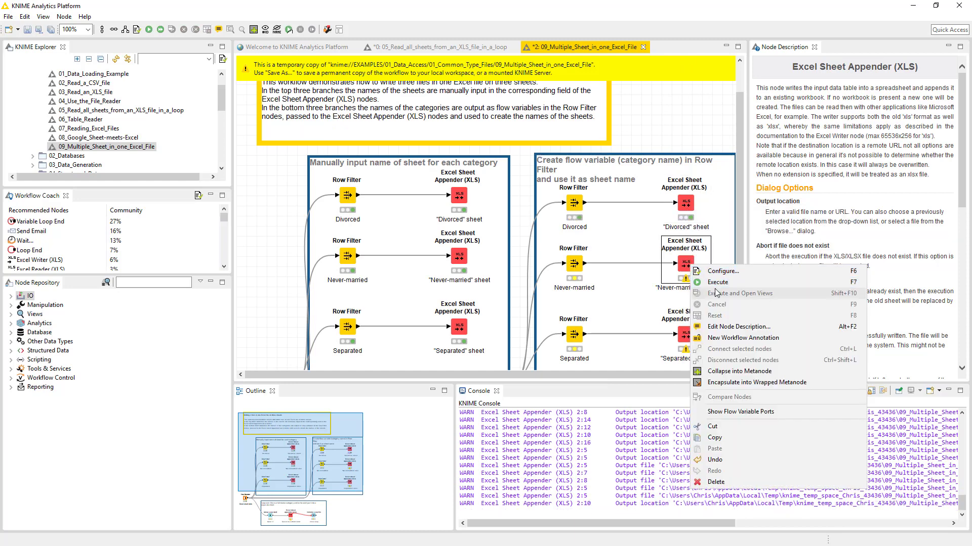
left_click(718, 282)
Check the Separated appender's settings, execute it, and select Group Loop Start.
left_click(686, 329)
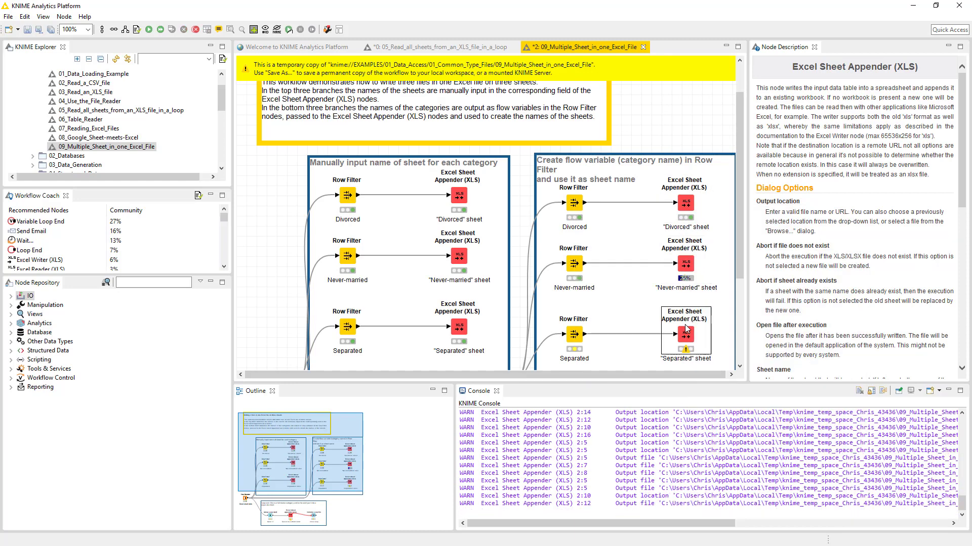
scroll(687, 316, "down", 1)
right_click(685, 290)
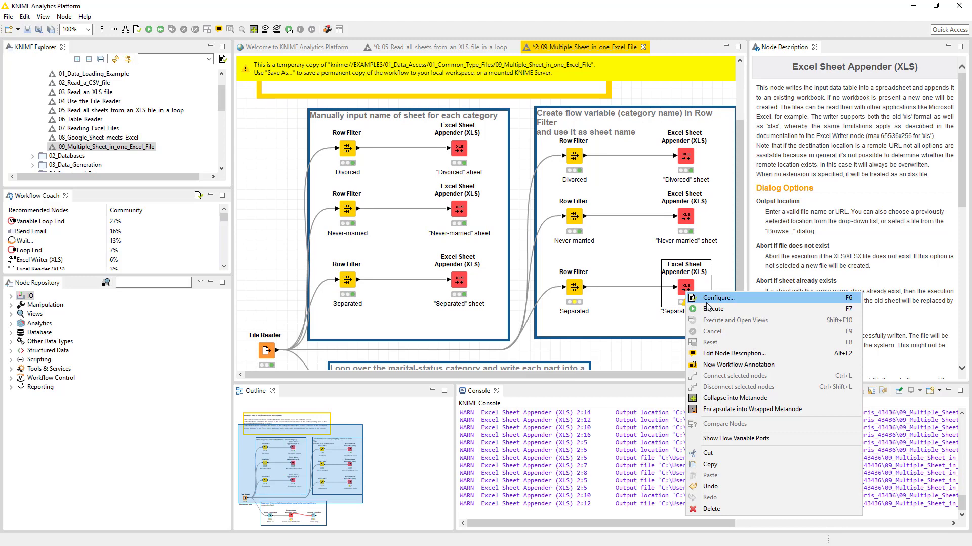
left_click(705, 300)
left_click(664, 51)
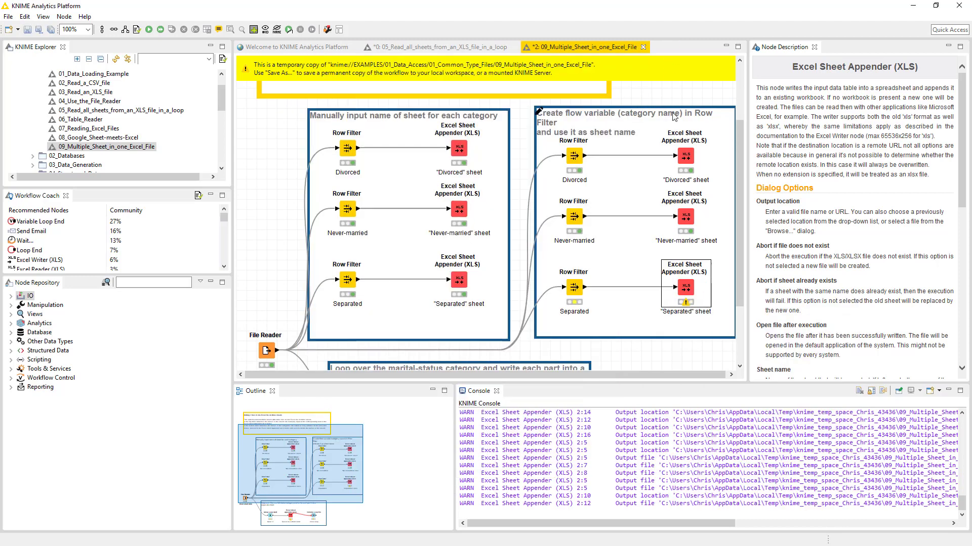
right_click(687, 291)
left_click(708, 303)
scroll(709, 306, "down", 2)
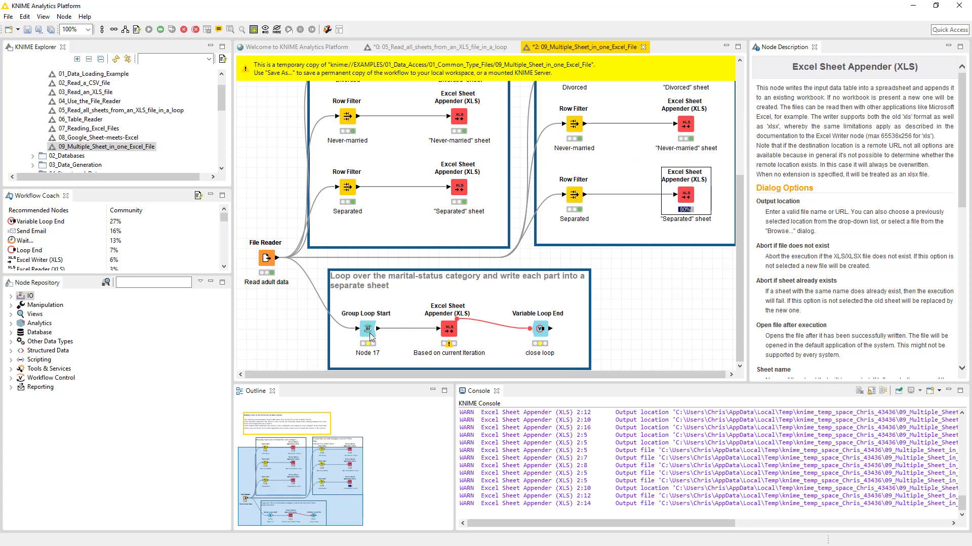
left_click(369, 333)
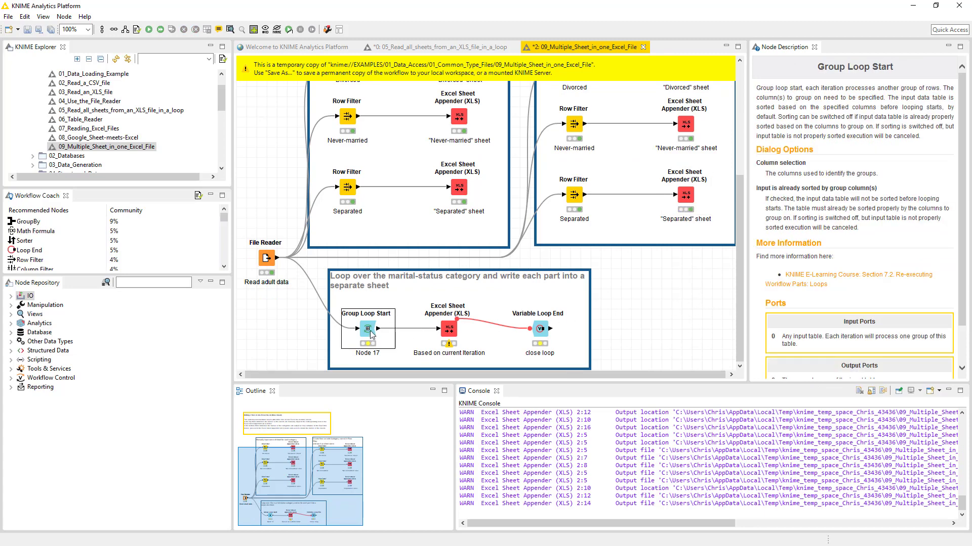
Configure Group Loop Start to group by the relationship column and confirm with OK.
right_click(370, 327)
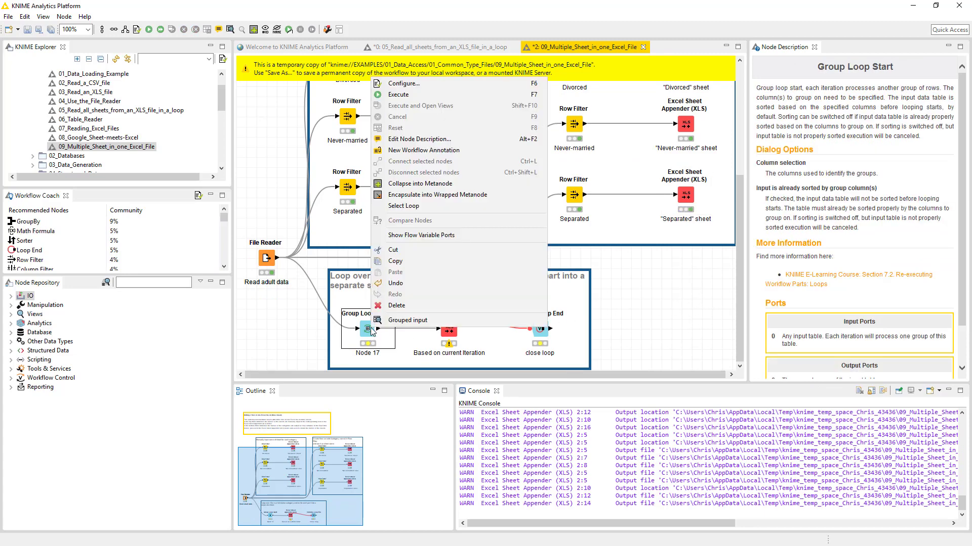
left_click(437, 84)
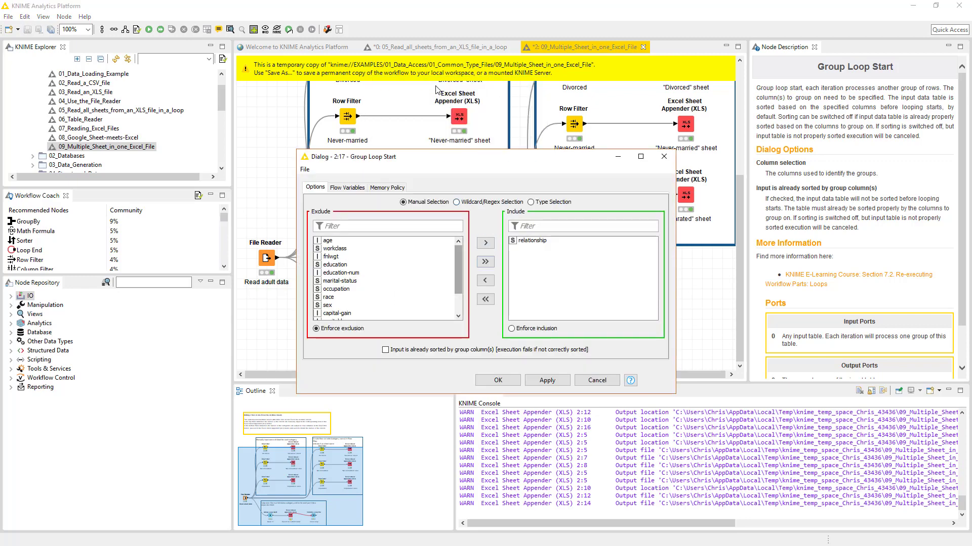
left_click(535, 241)
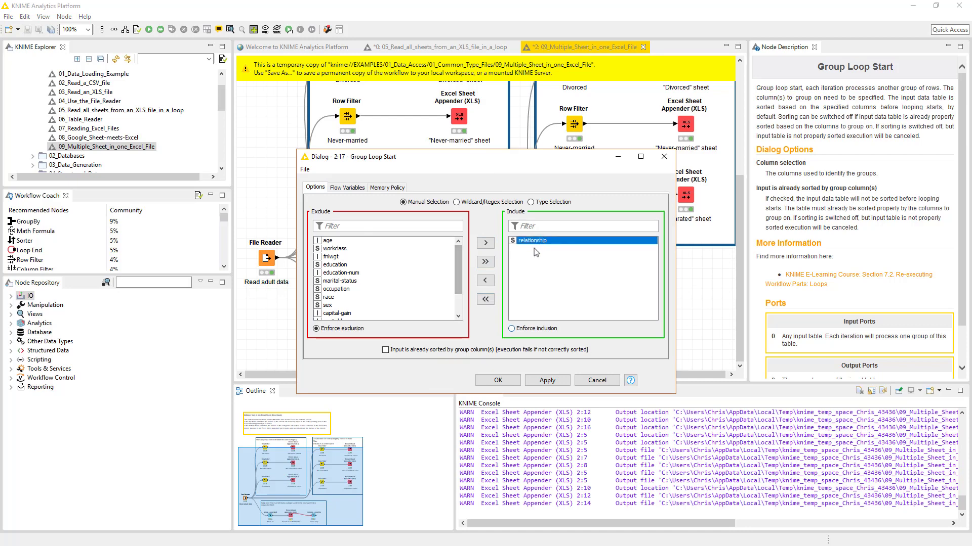
left_click(498, 380)
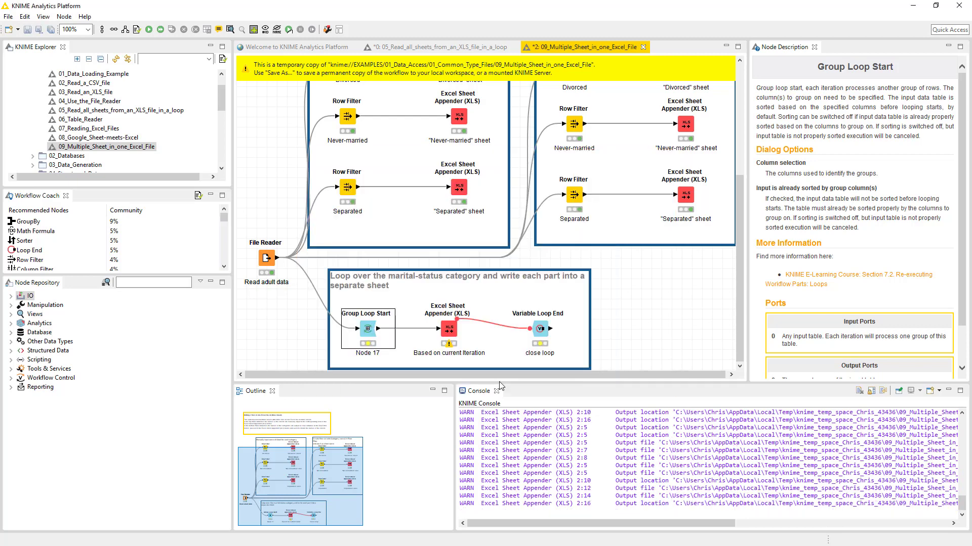
left_click(450, 329)
Review the loop appender's adult_loop.xlsx output settings and the Separated appender's settings.
right_click(450, 329)
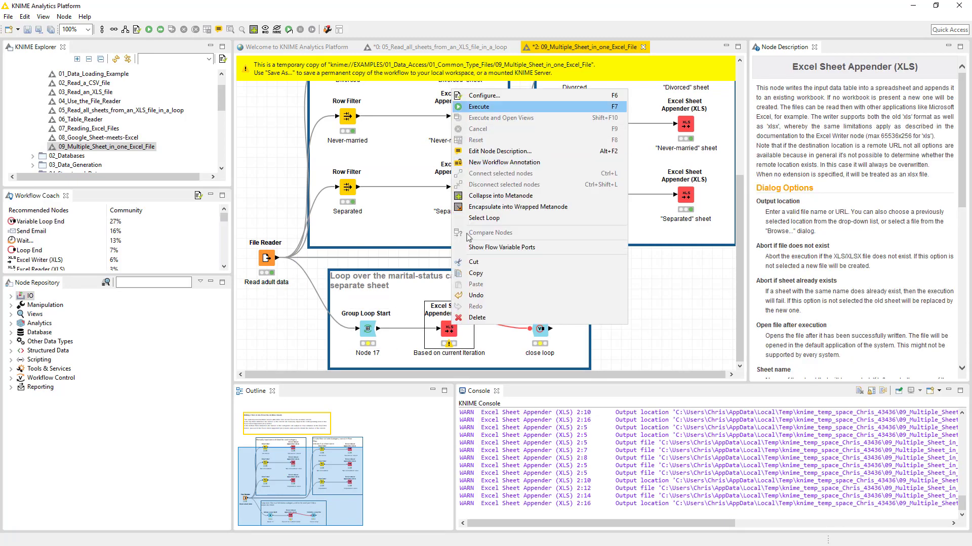
left_click(492, 97)
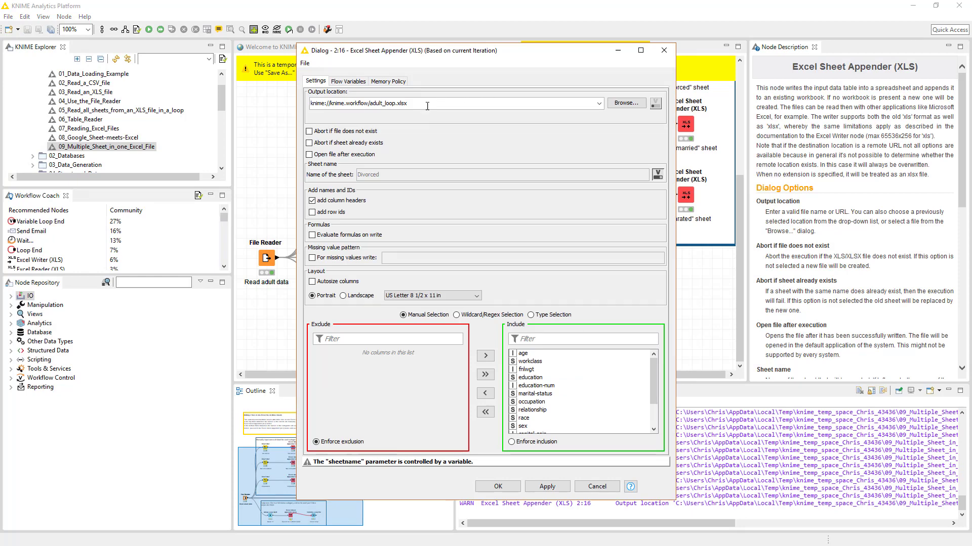
left_click(665, 51)
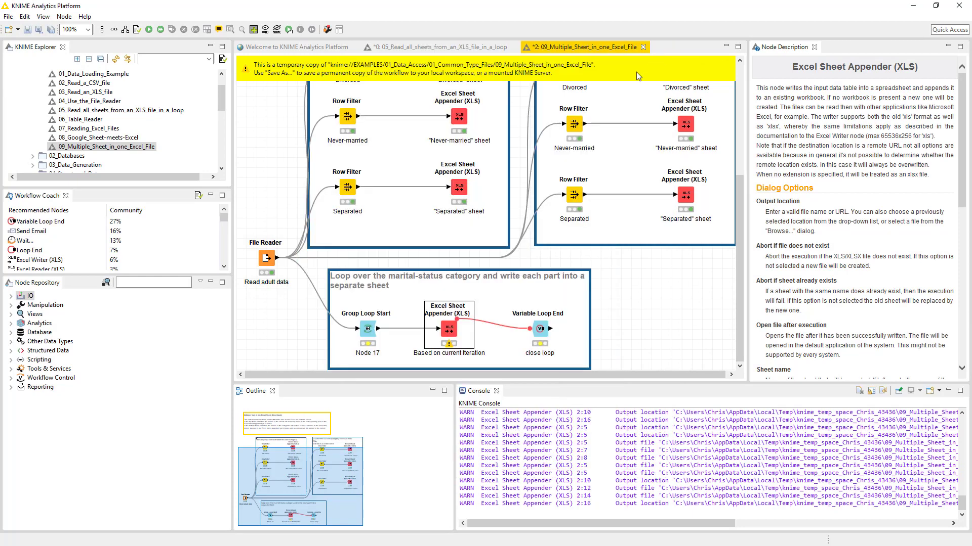
right_click(458, 188)
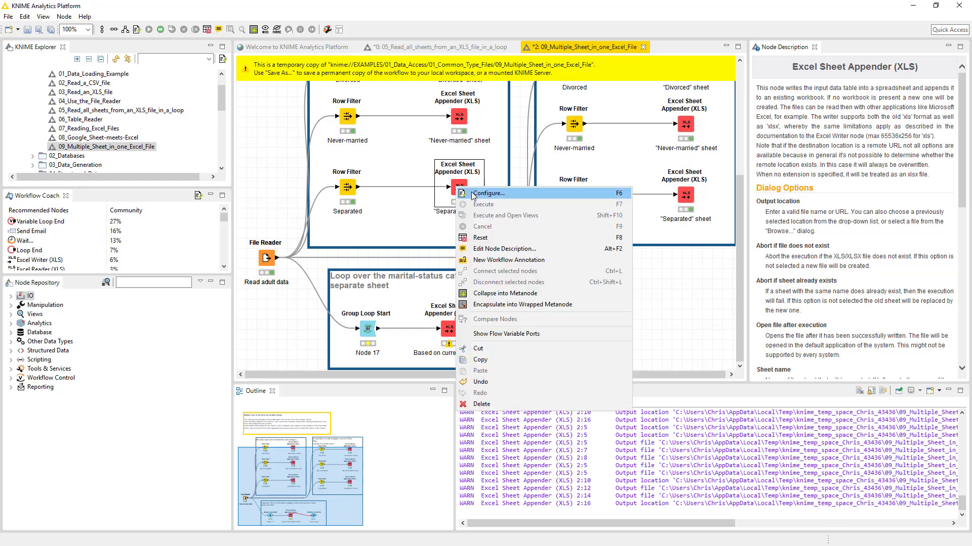
left_click(472, 195)
left_click(667, 56)
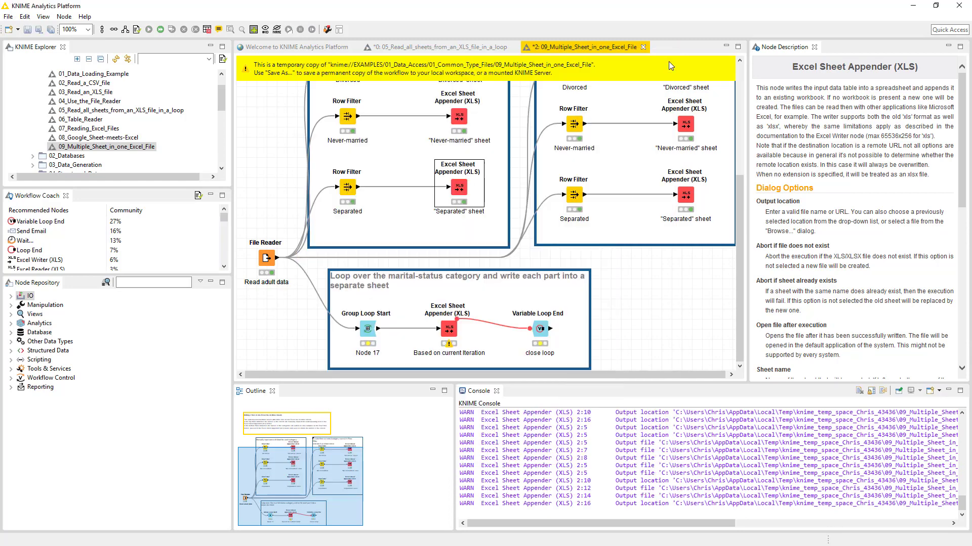
Execute the Group Loop Start node to run the loop over its groups.
left_click(541, 331)
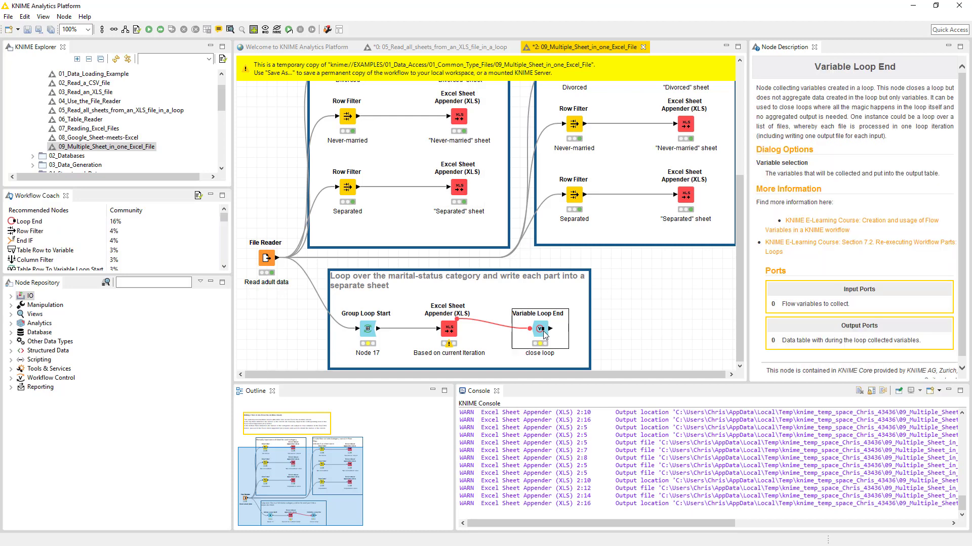
left_click(365, 336)
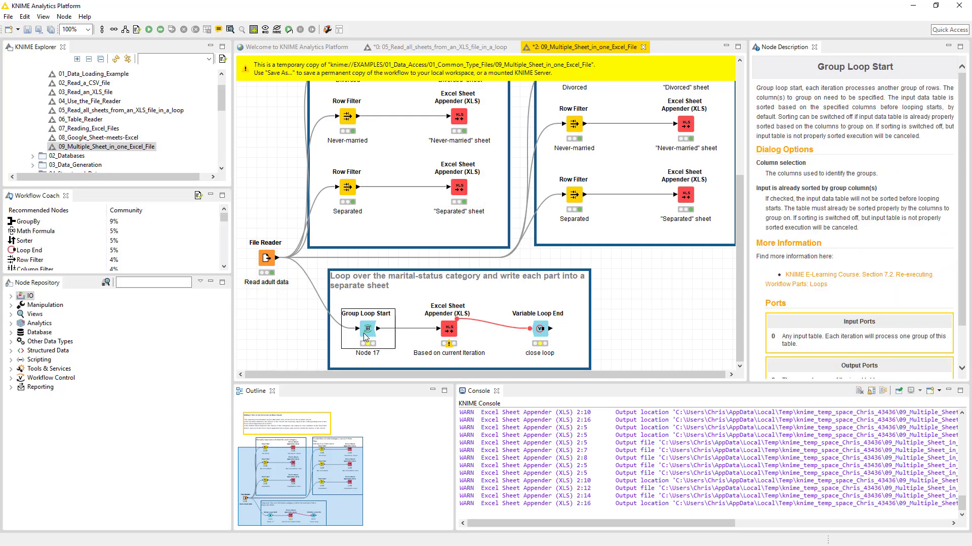
right_click(365, 336)
left_click(398, 104)
right_click(370, 330)
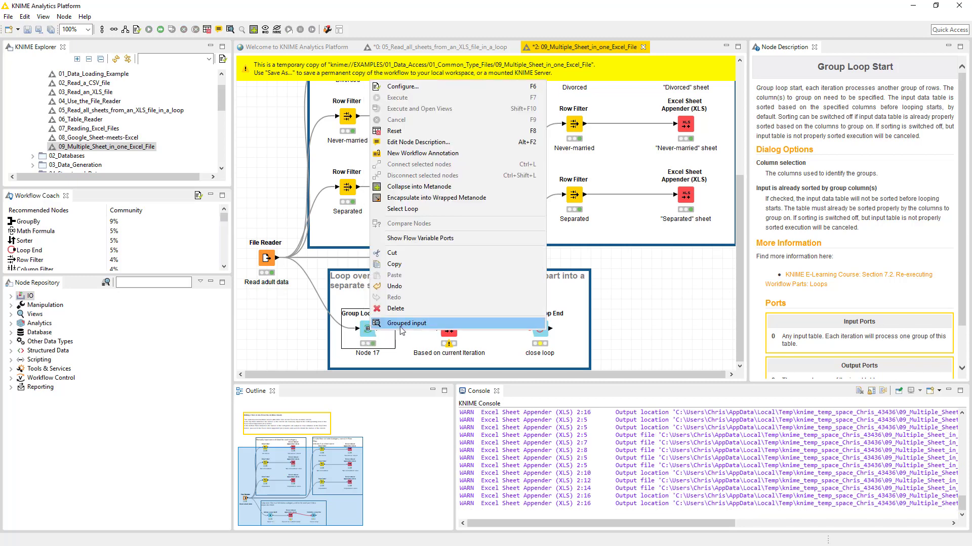
left_click(403, 324)
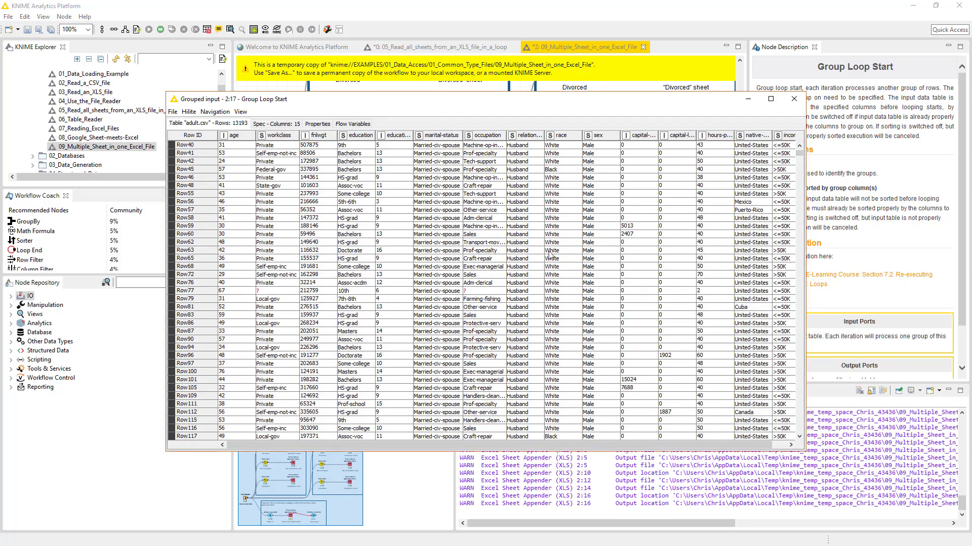
scroll(562, 248, "down", 15)
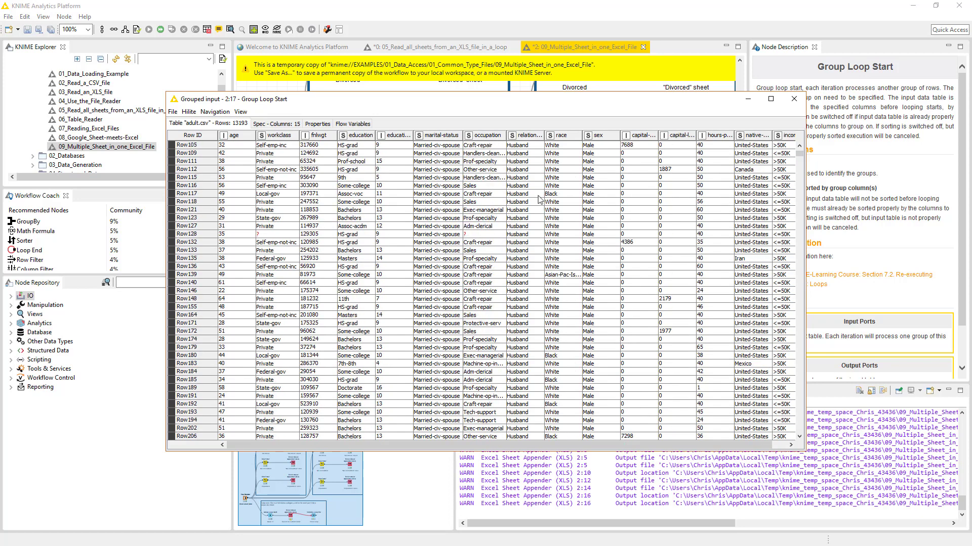
scroll(532, 202, "down", 3)
scroll(532, 202, "down", 8)
left_click(531, 202)
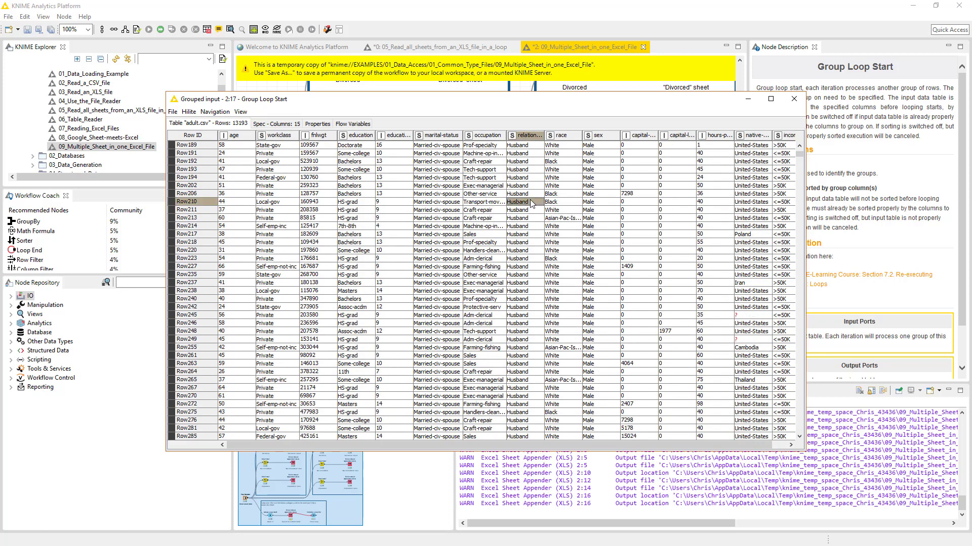
key("Up")
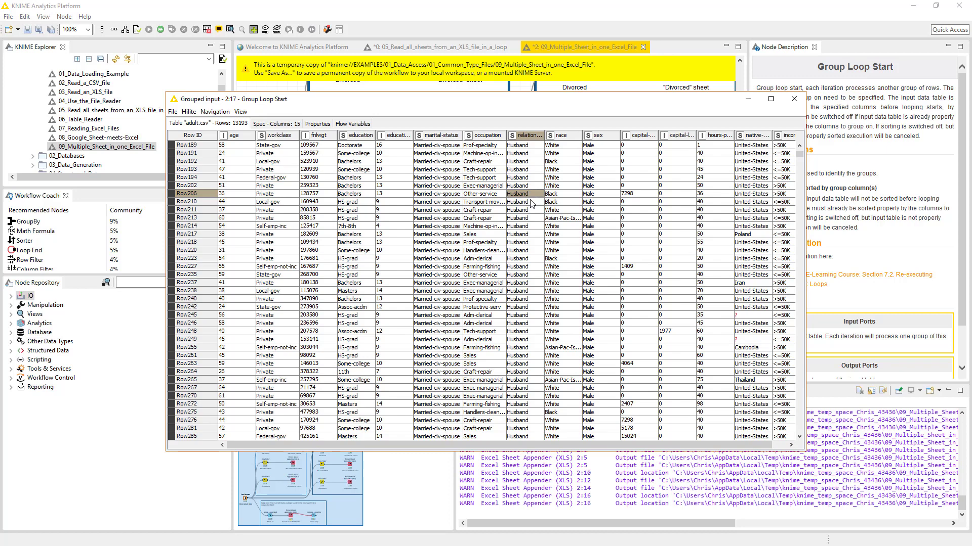
left_click(793, 99)
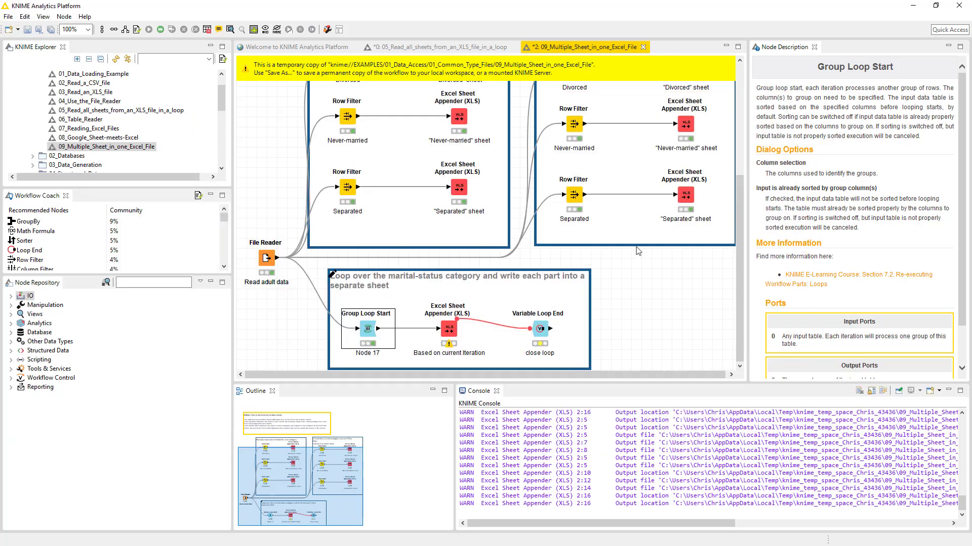
left_click(545, 334)
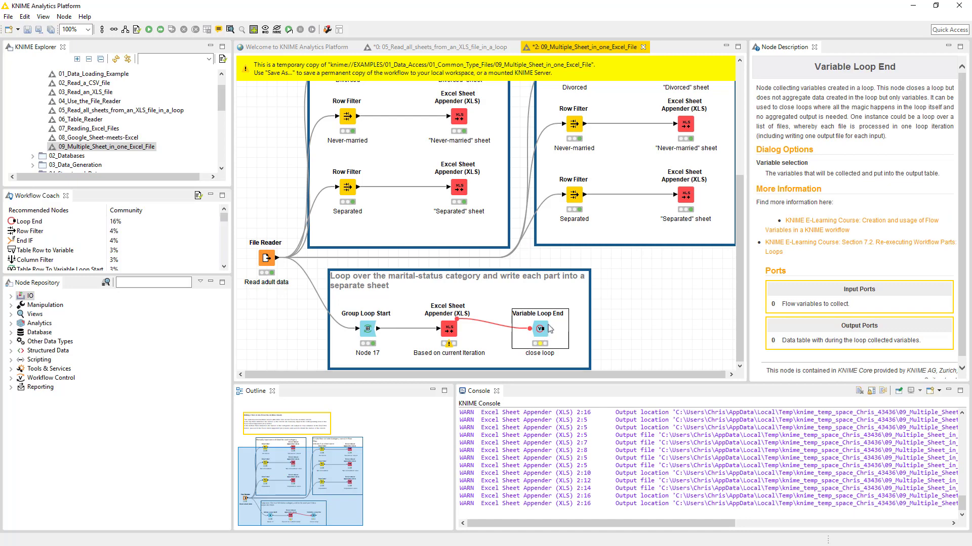
Keep groupIdentifier, relationship, currentIteration and knime.workspace included in the Variable Loop End.
right_click(540, 329)
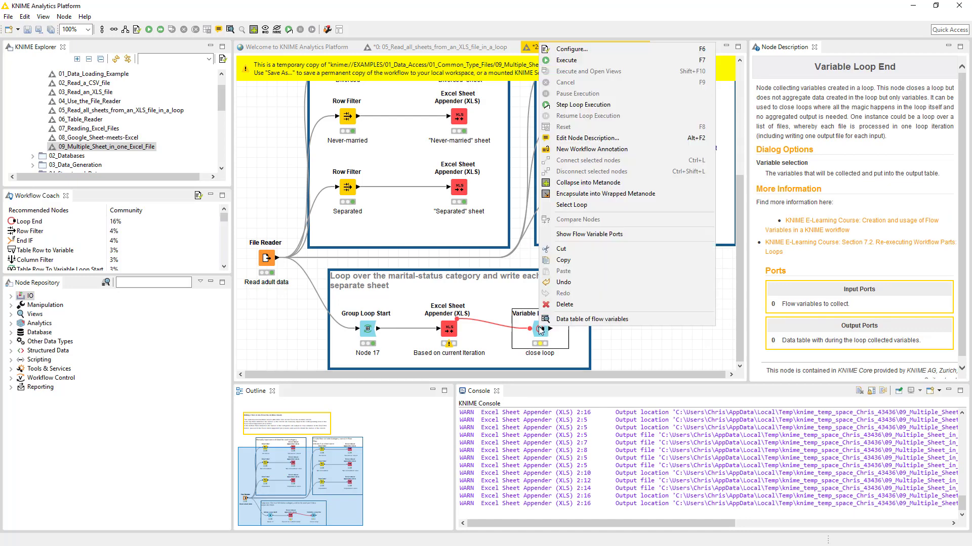
left_click(596, 50)
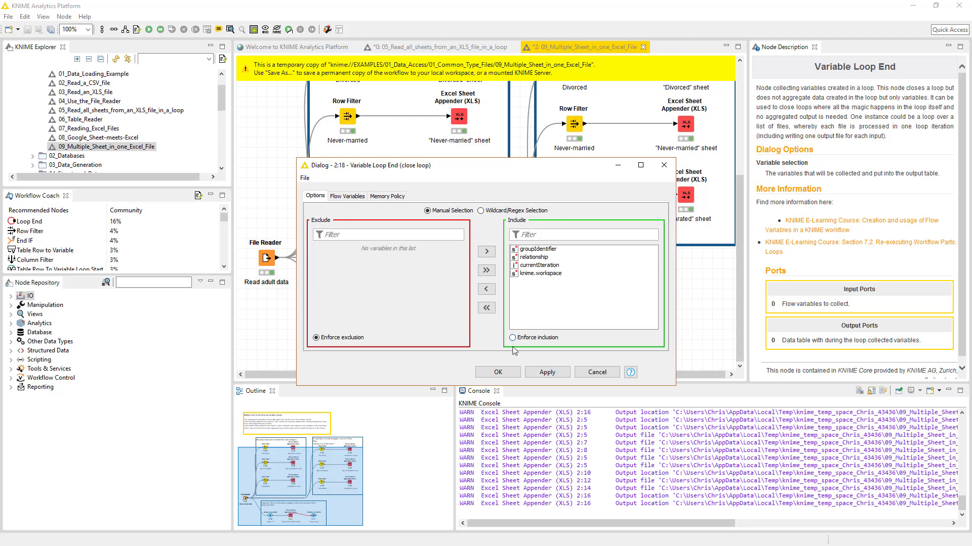
left_click(494, 373)
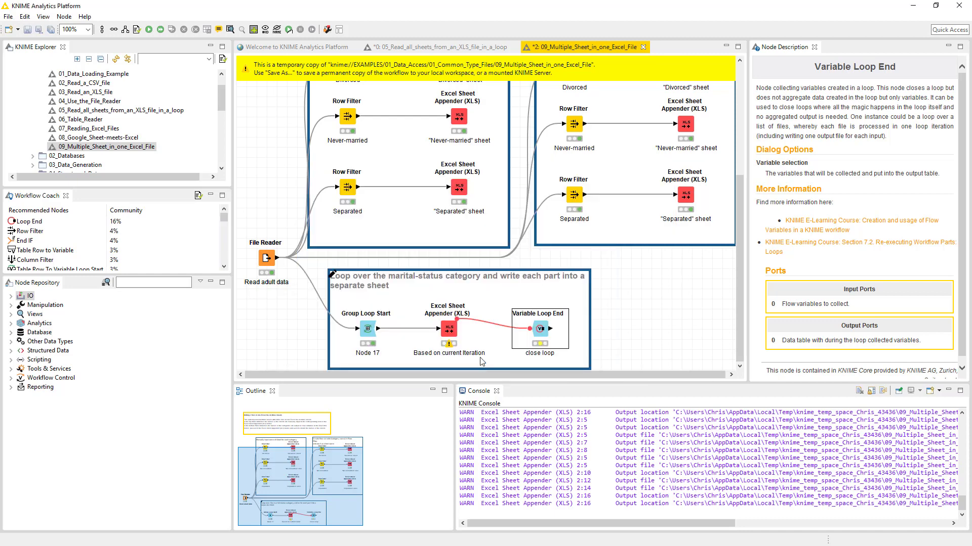
Execute the Variable Loop End node to run the whole relationship loop.
right_click(449, 330)
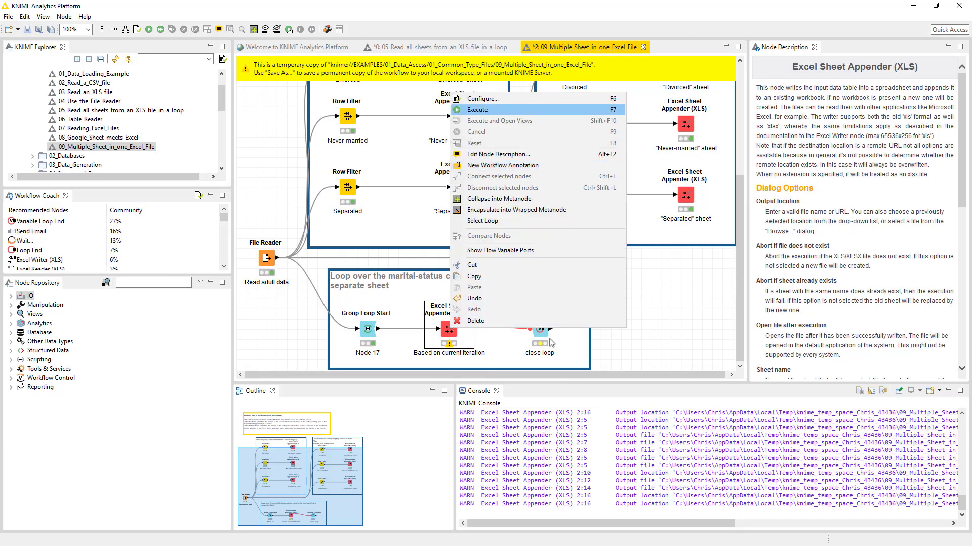
left_click(680, 356)
right_click(541, 330)
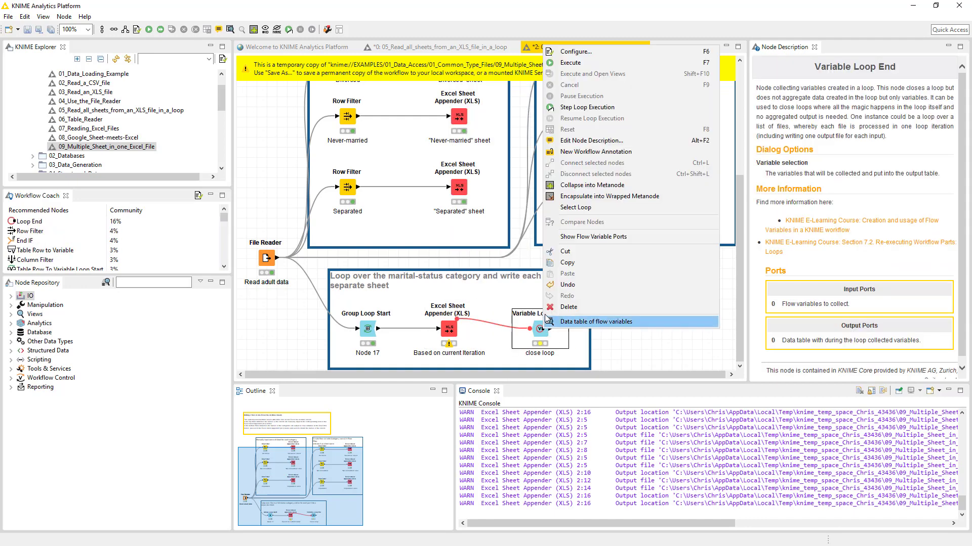
left_click(571, 63)
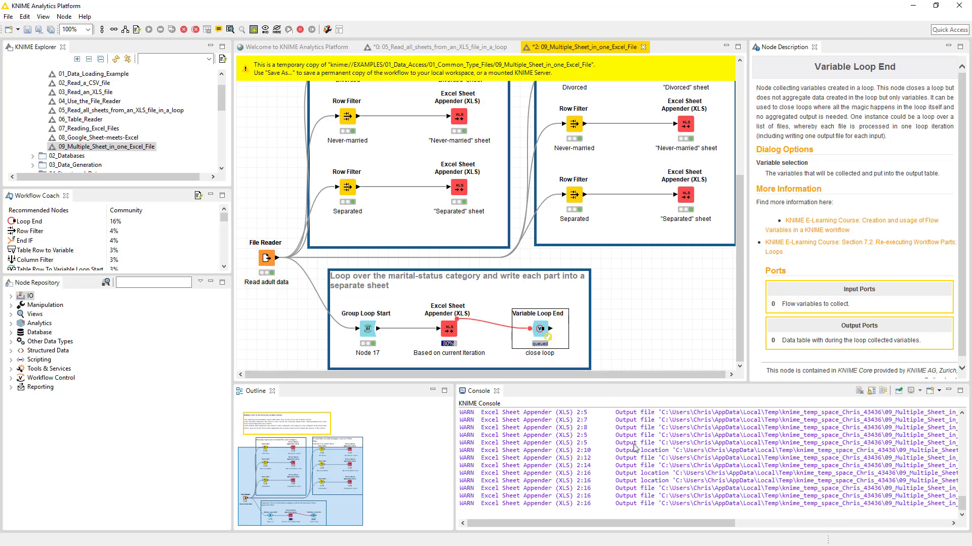
Scroll the console log and select the written adult_loop.xlsx output file path.
left_click(674, 526)
left_click_drag(674, 526, 791, 525)
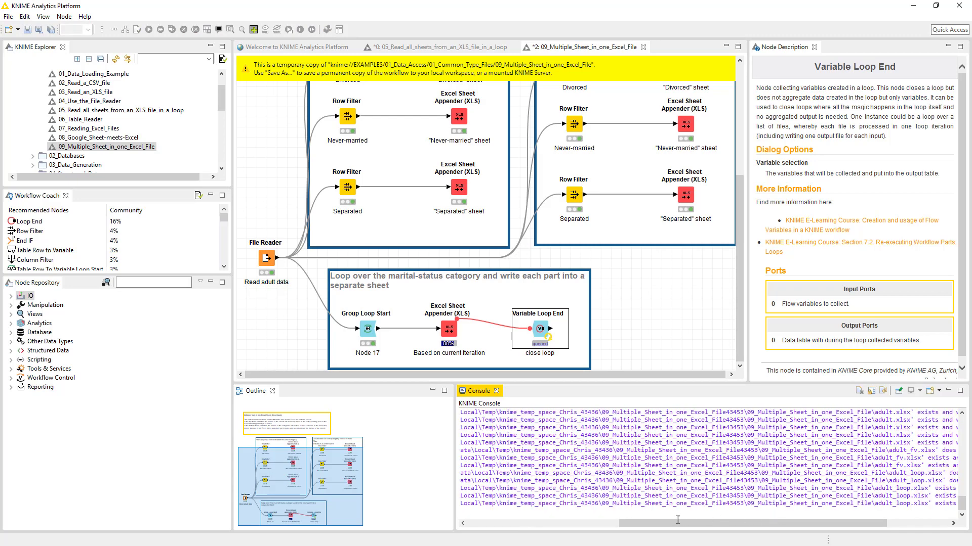
left_click_drag(954, 496, 662, 496)
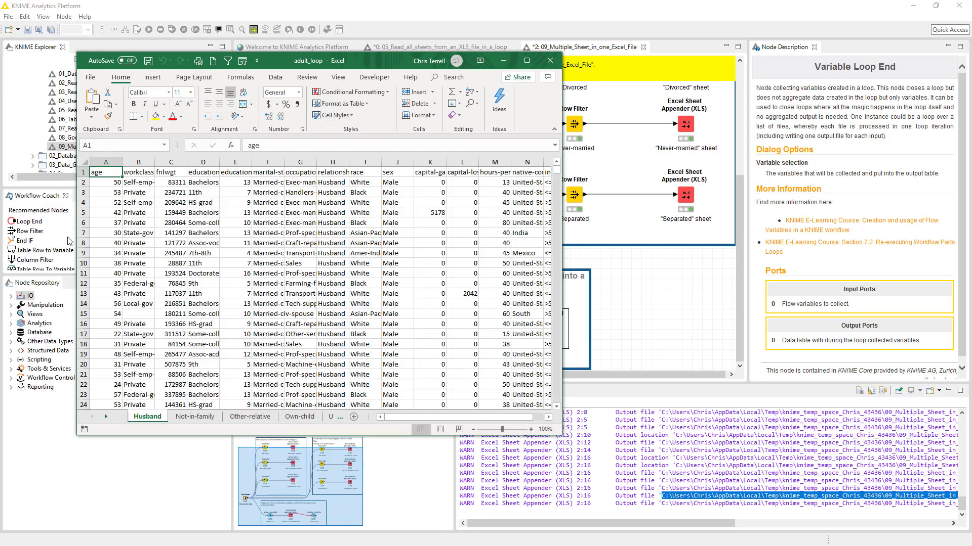
Reposition and maximize Excel, inspecting the Husband sheet's E2 value and H1 relationship header.
left_click_drag(390, 58, 490, 258)
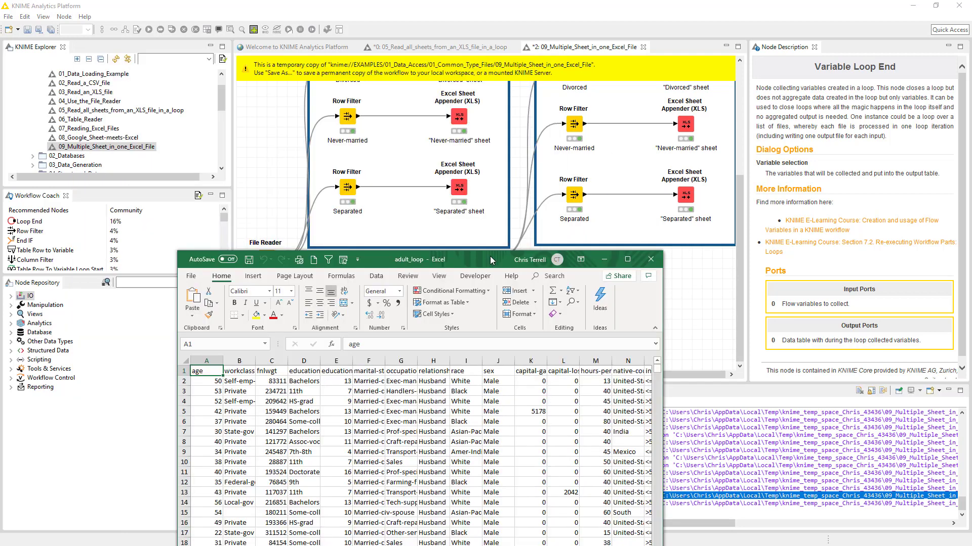
left_click(412, 178)
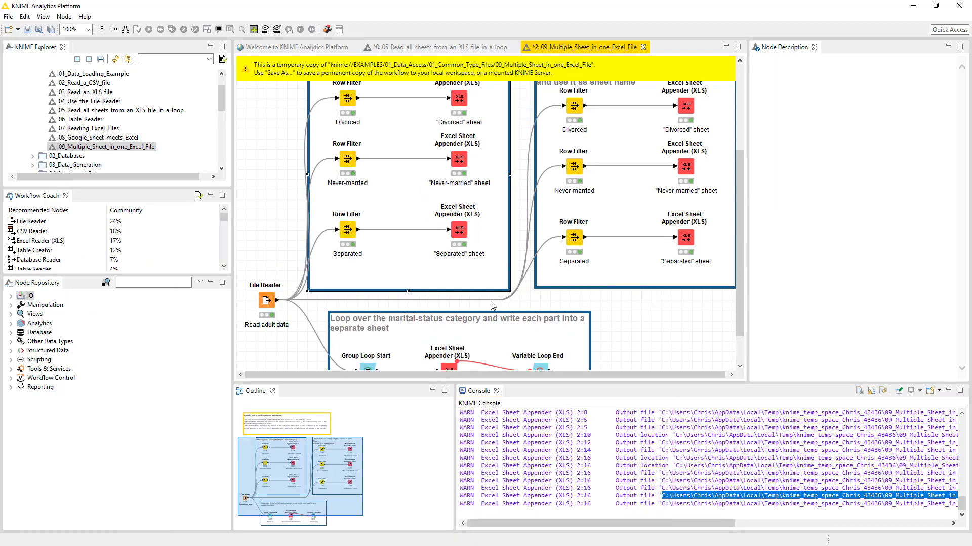
key("alt+Tab")
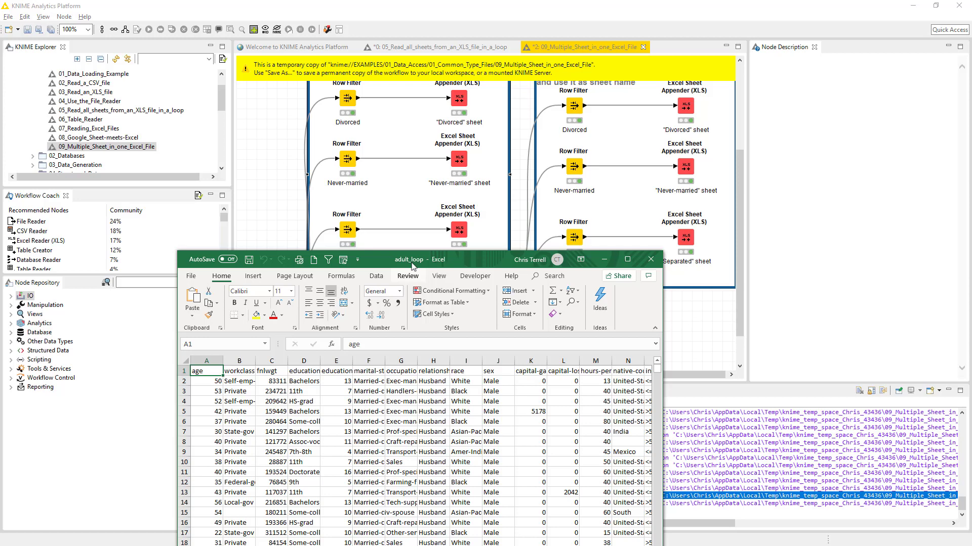
left_click_drag(412, 265, 417, 94)
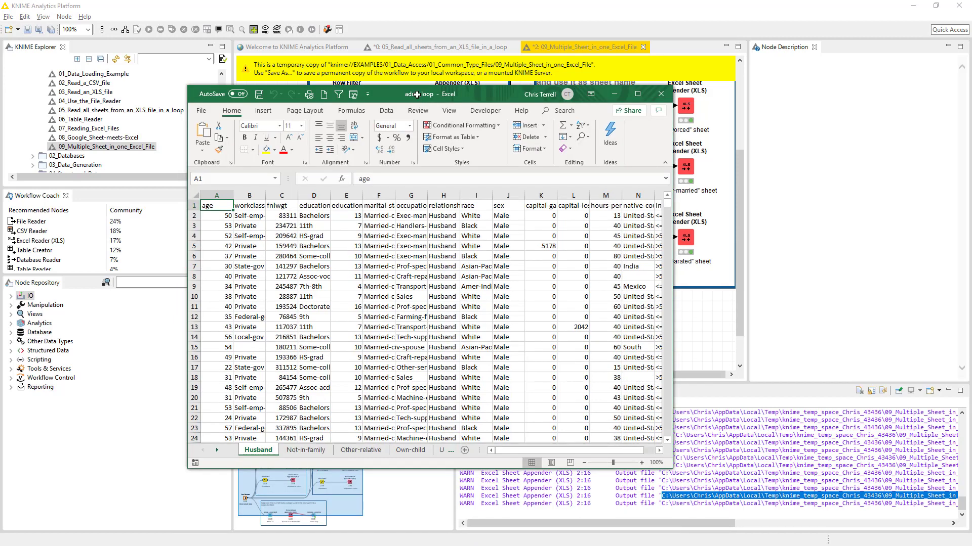
left_click(347, 215)
key("Up")
key("Right")
key("Right")
key("Right")
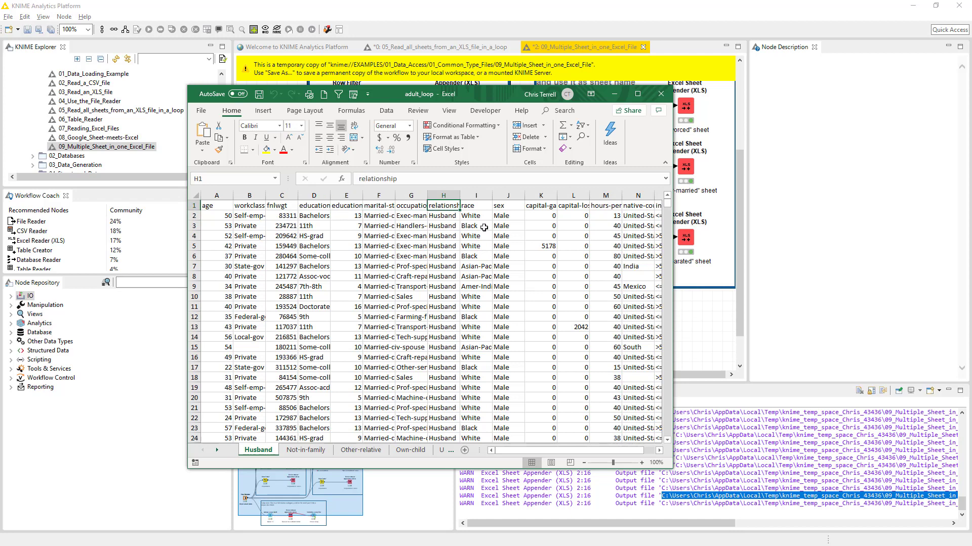
left_click(638, 93)
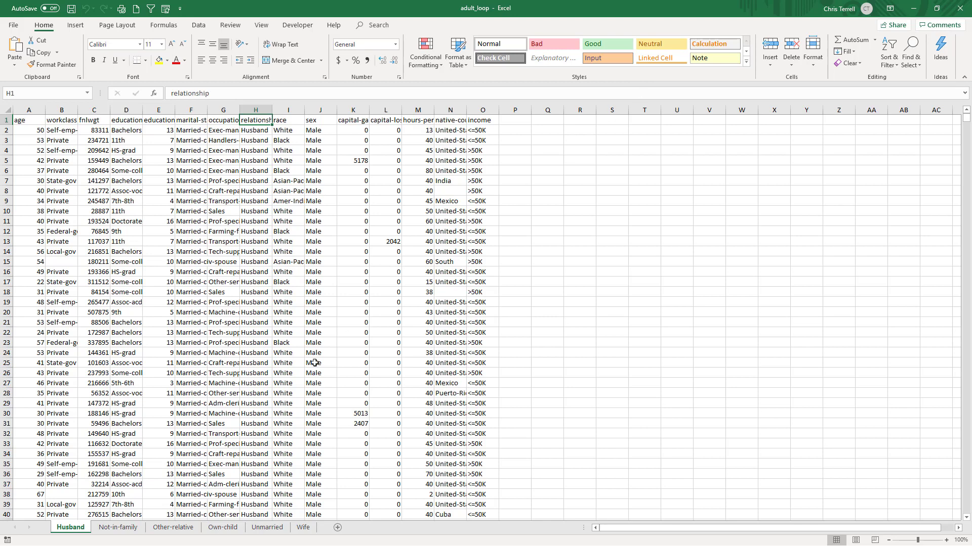
Check the Not-in-family, Other-relative, Own-child, Unmarried and Wife sheets, then close Excel.
left_click(120, 528)
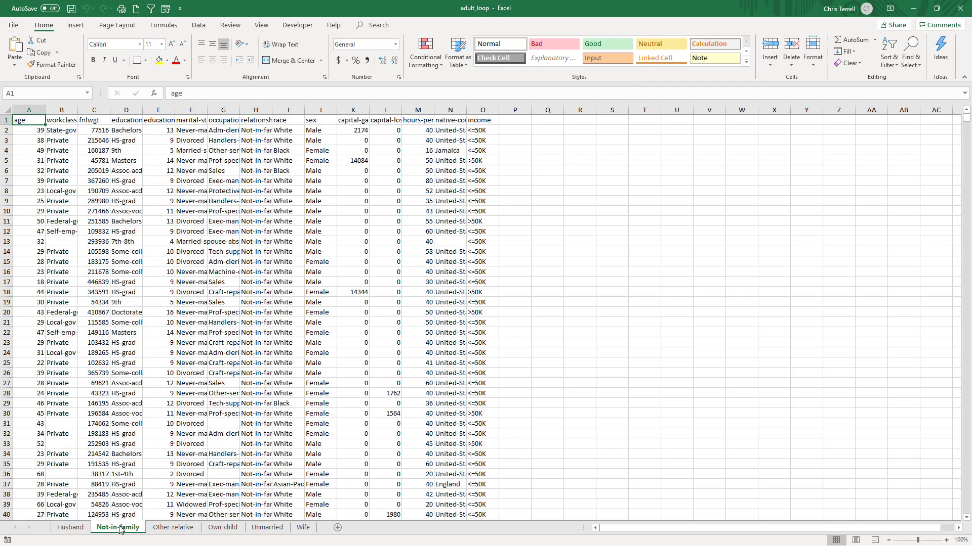
left_click(261, 209)
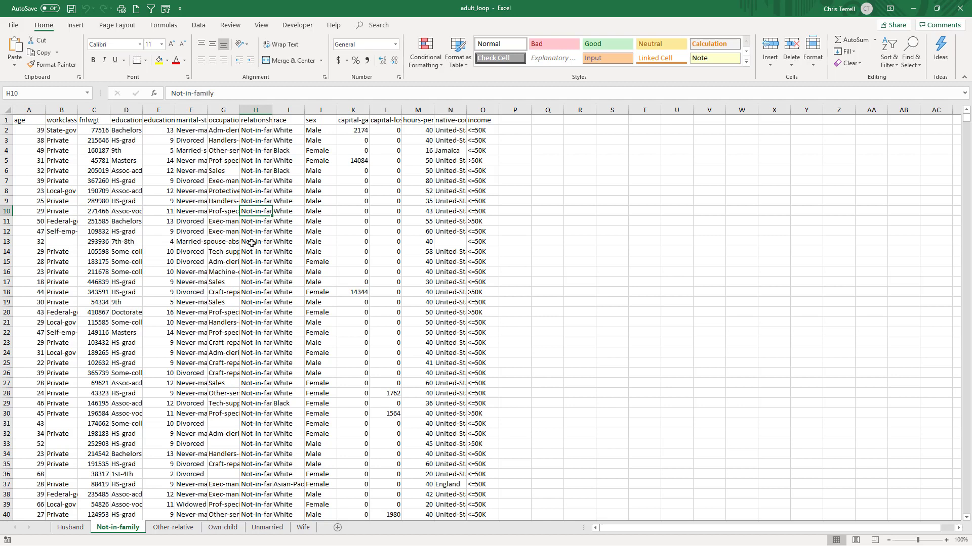
left_click(172, 527)
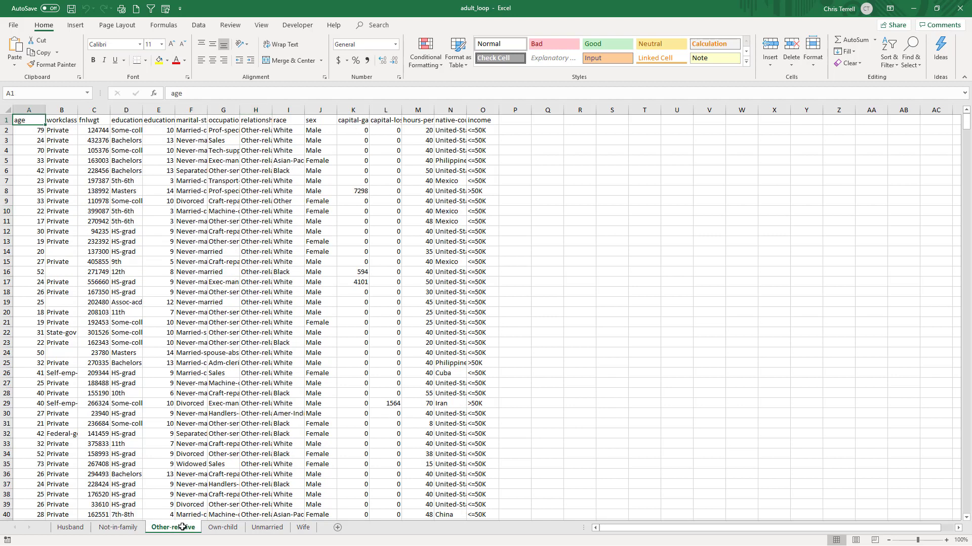
left_click(228, 528)
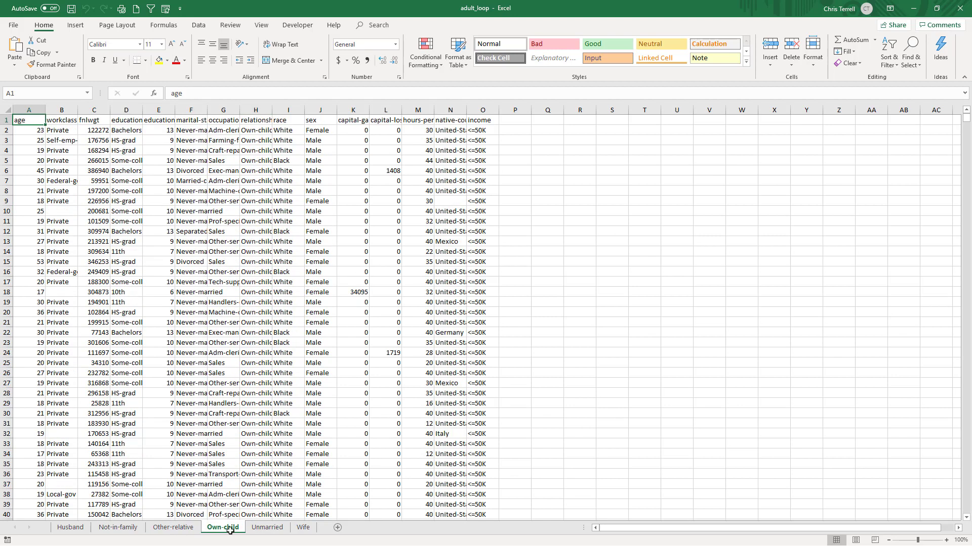
left_click(266, 529)
left_click(302, 529)
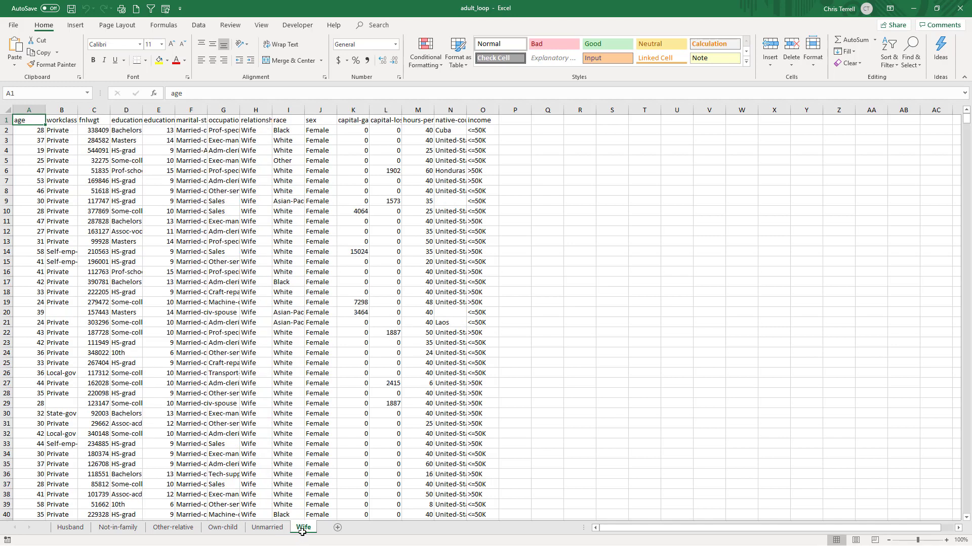
left_click(959, 9)
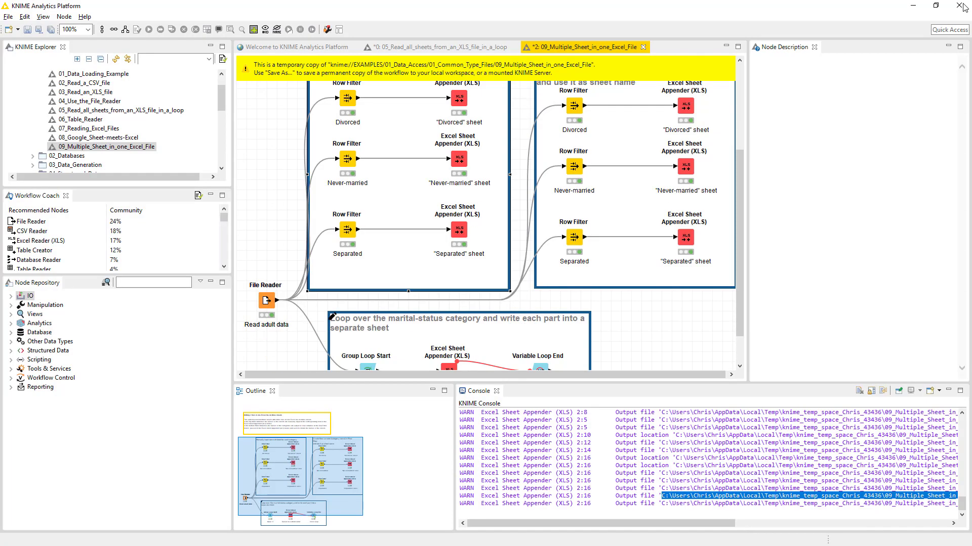
Try adding marital-status to Group Loop Start's grouping, then remove it and close unchanged.
scroll(485, 228, "down", 2)
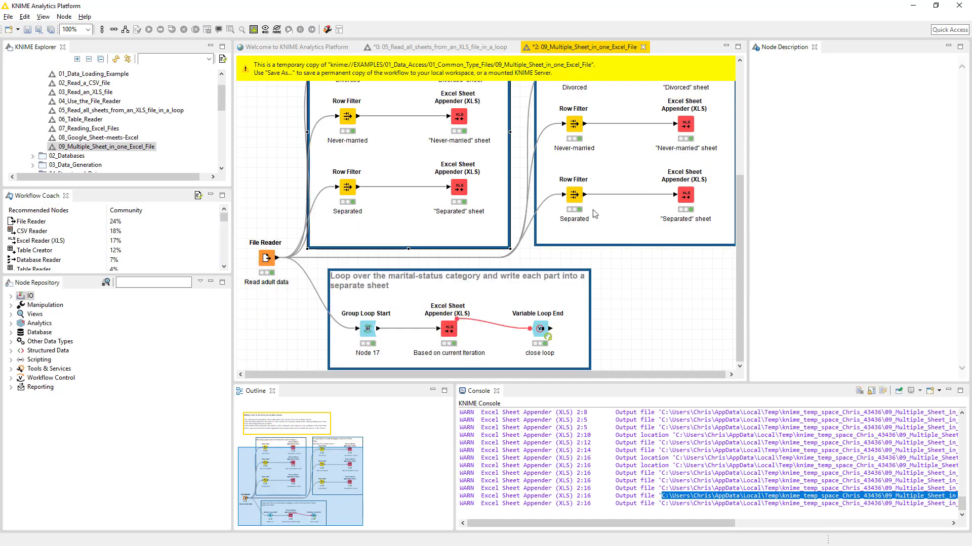
left_click(369, 333)
right_click(369, 333)
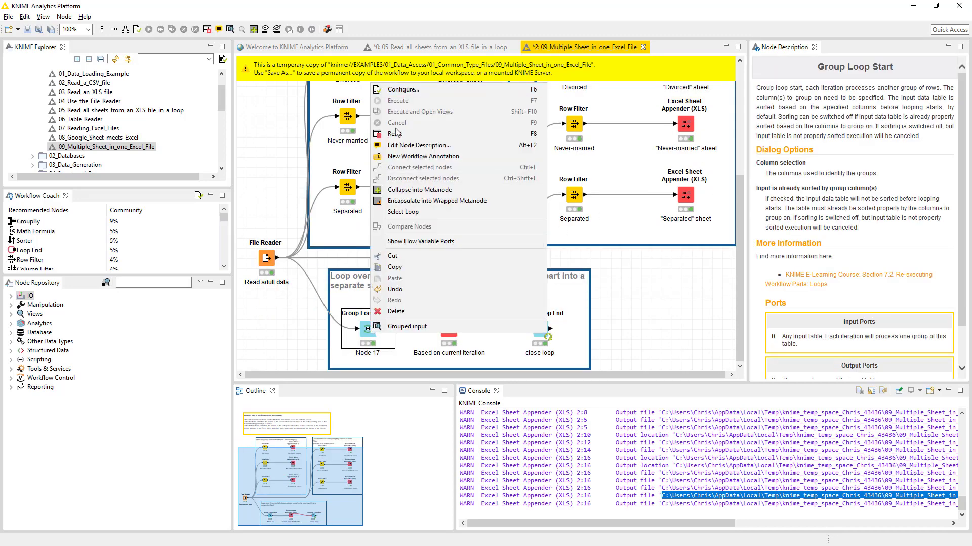
left_click(402, 92)
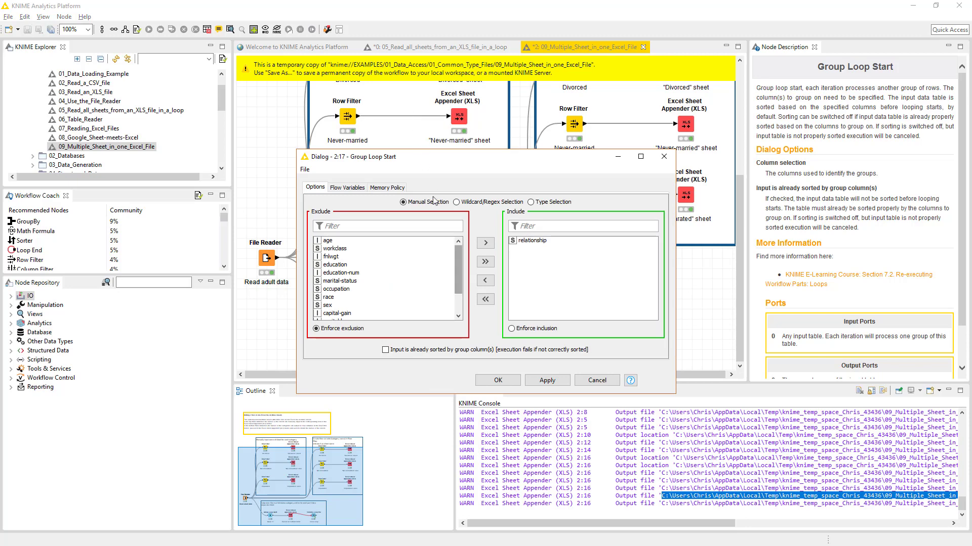
scroll(457, 281, "down", 2)
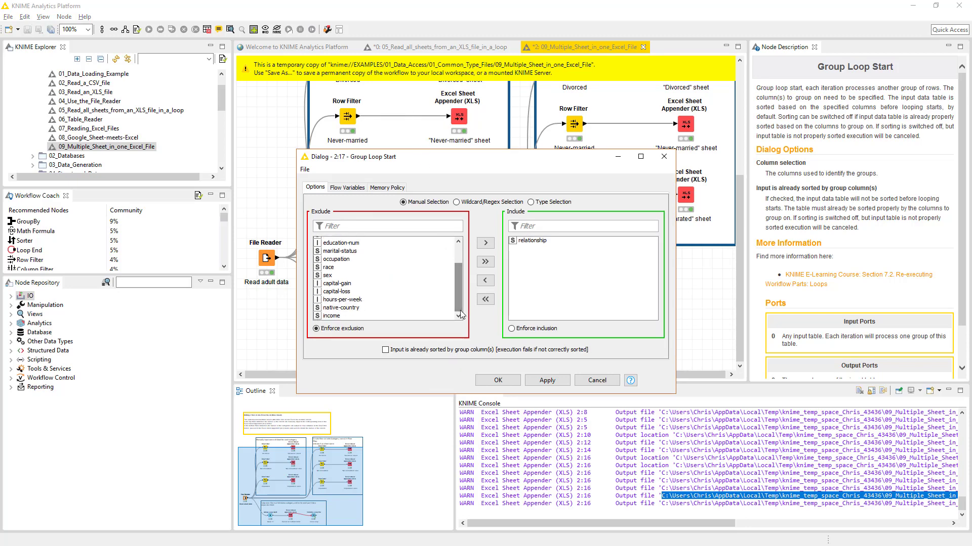
left_click(341, 251)
double_click(341, 251)
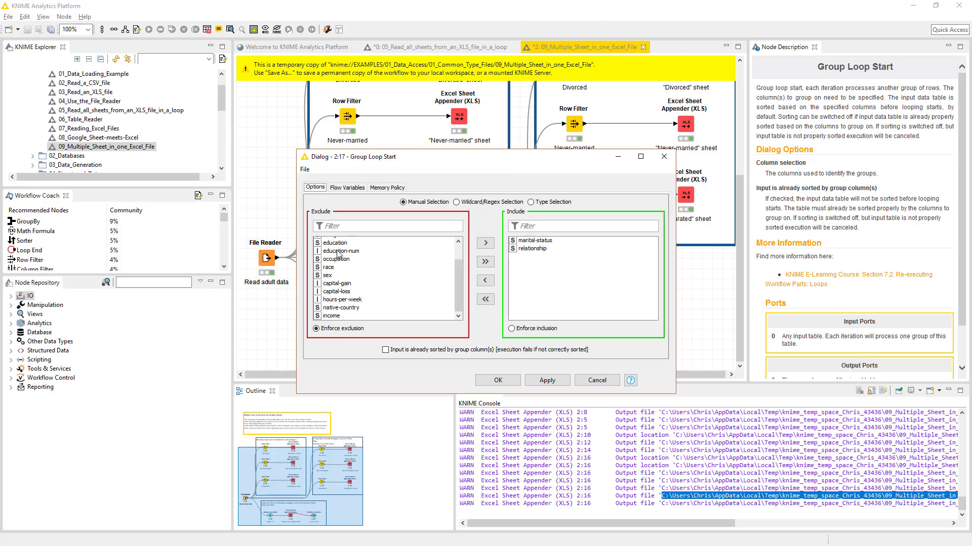
left_click(533, 241)
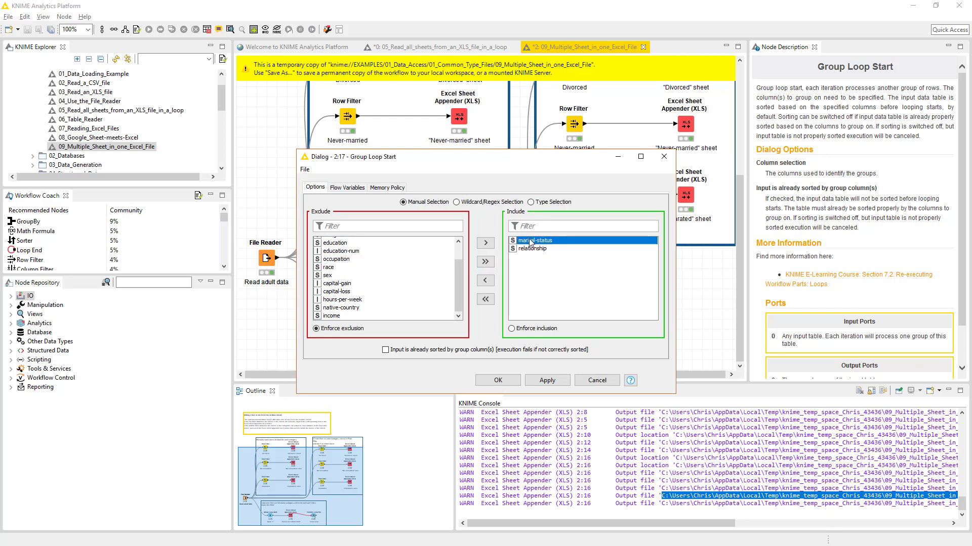
left_click(486, 282)
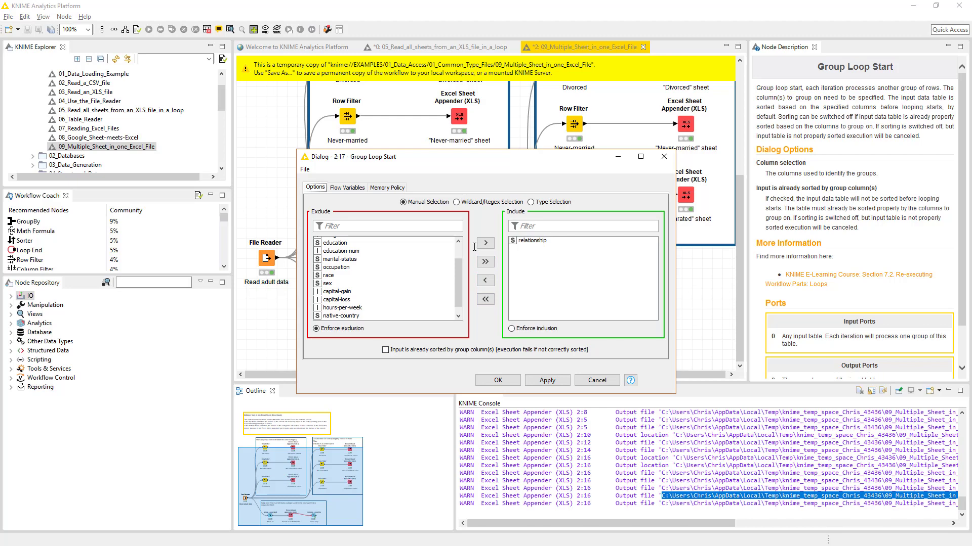
left_click(498, 383)
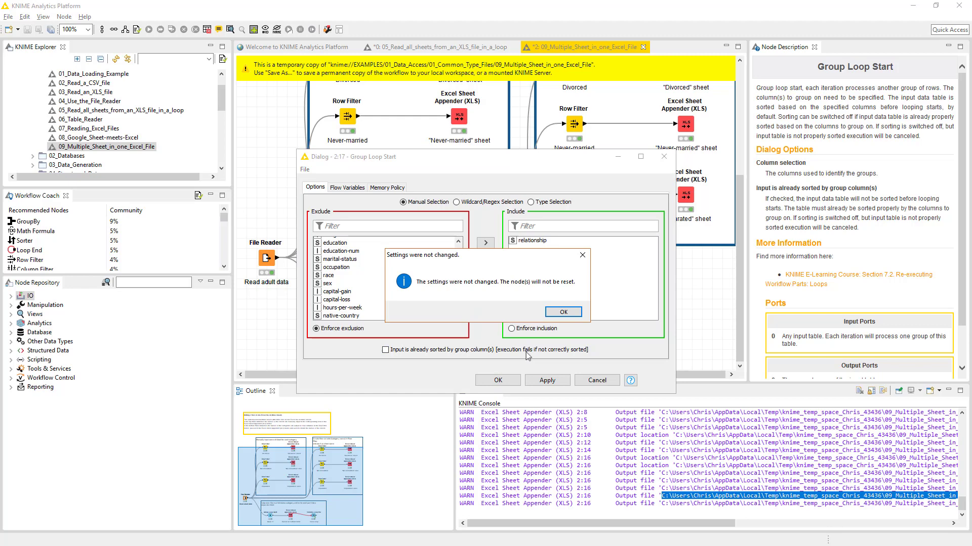
left_click(560, 312)
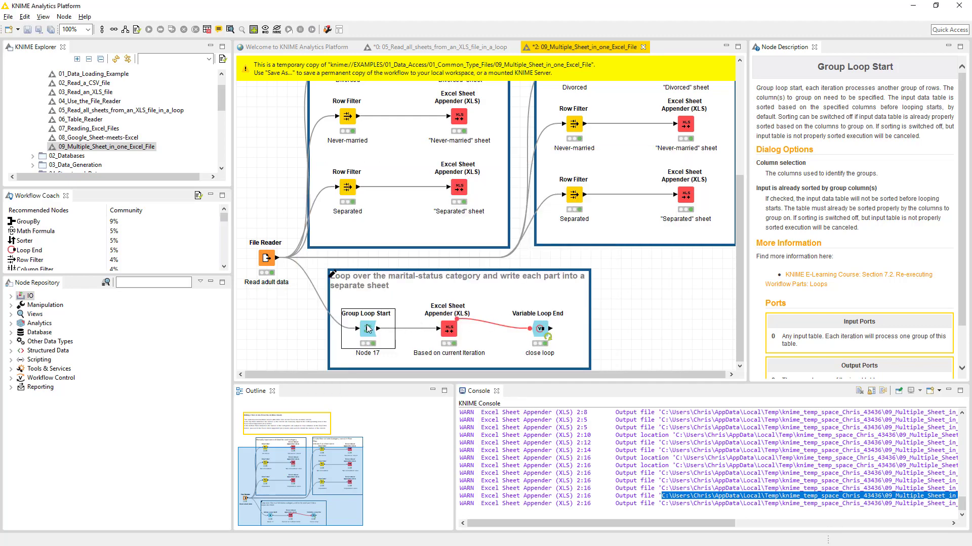
Replace relationship with marital-status as the Group Loop Start grouping column and confirm the reset.
right_click(368, 330)
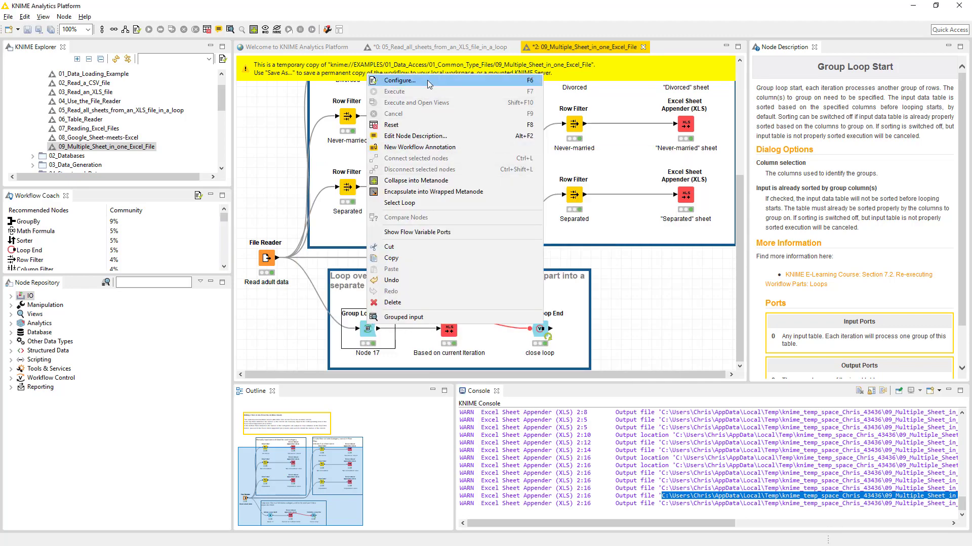
left_click(429, 84)
left_click(531, 240)
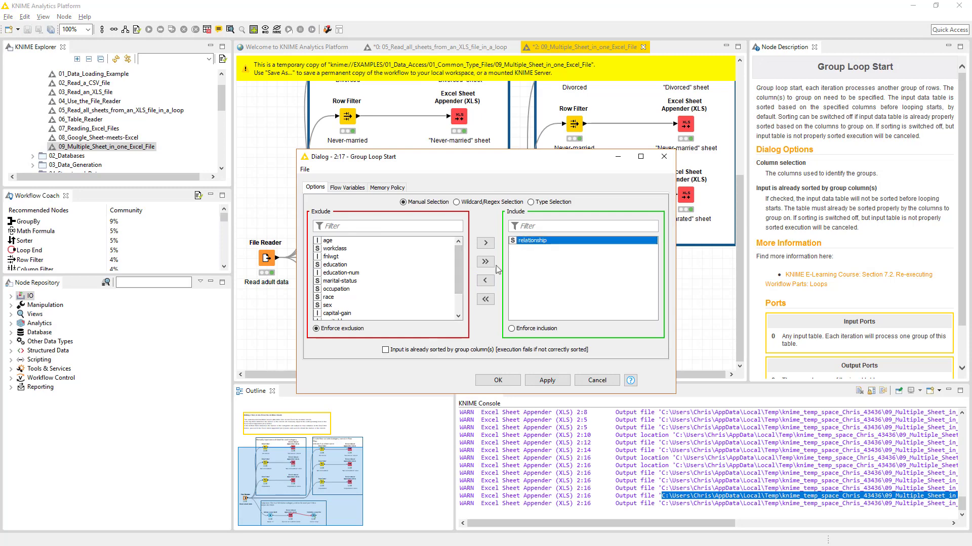
left_click(485, 283)
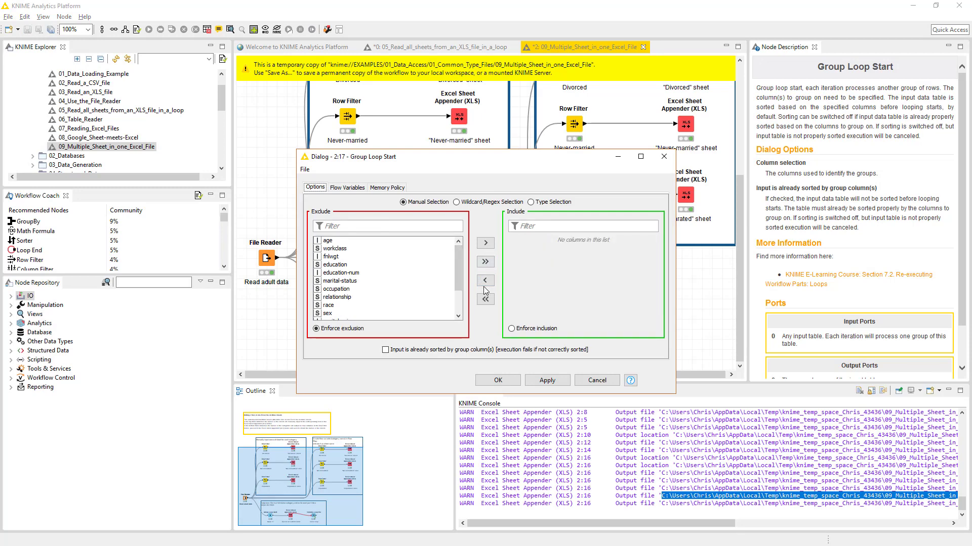
left_click(342, 285)
double_click(342, 285)
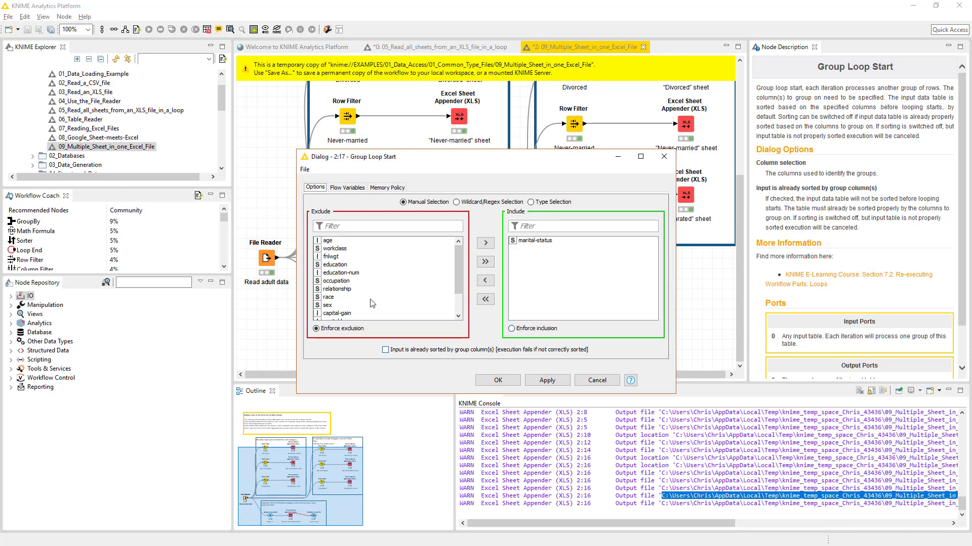
left_click(491, 377)
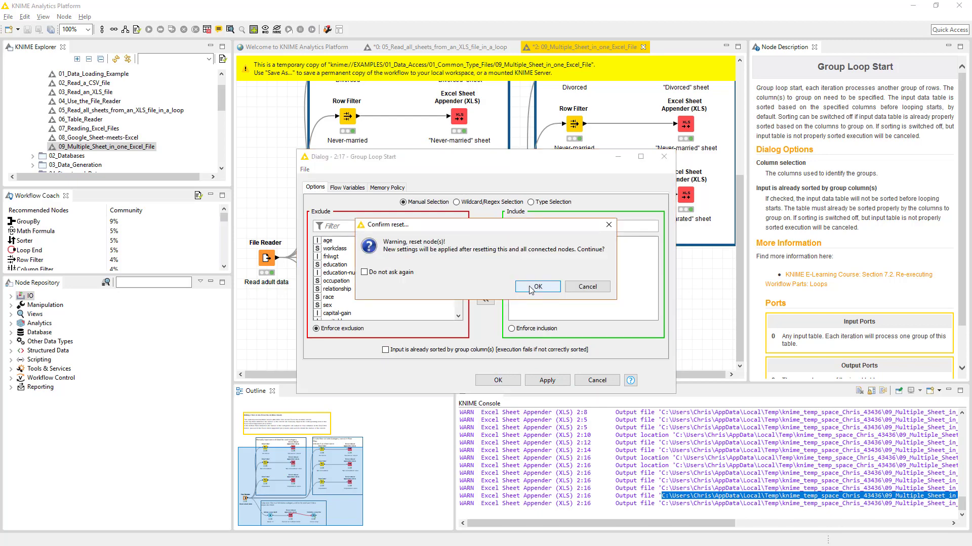
left_click(530, 288)
right_click(367, 332)
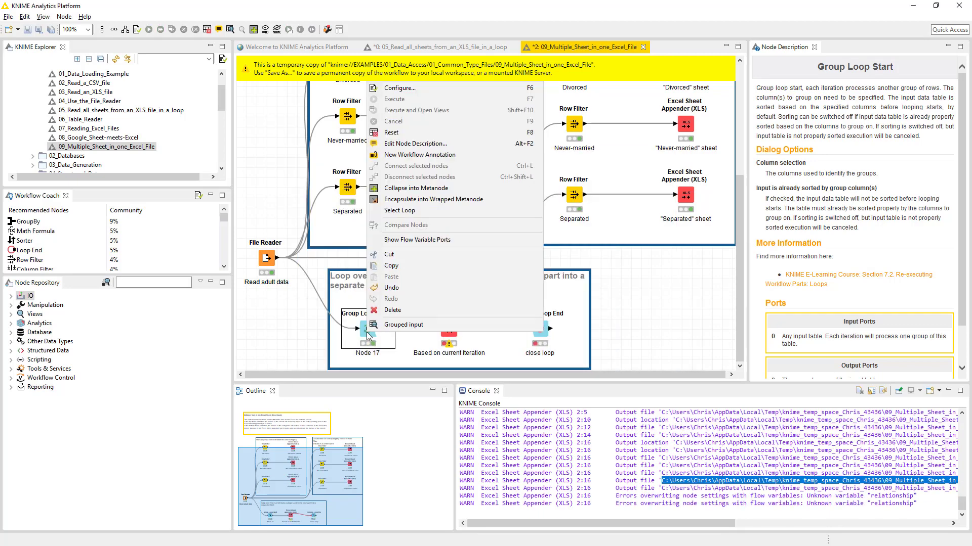
Bind the Excel Sheet Appender's Sheet name to the marital-status flow variable and confirm.
left_click(420, 355)
right_click(449, 329)
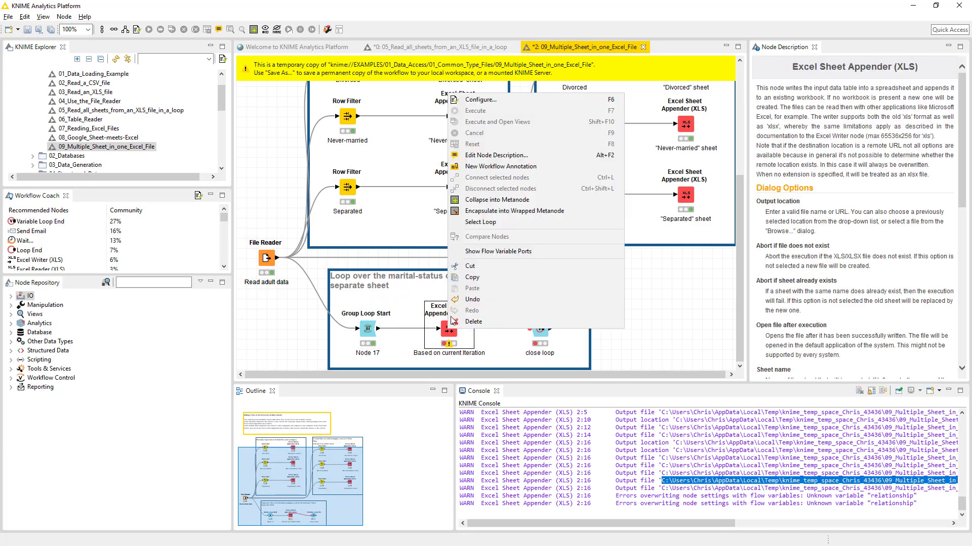
left_click(502, 102)
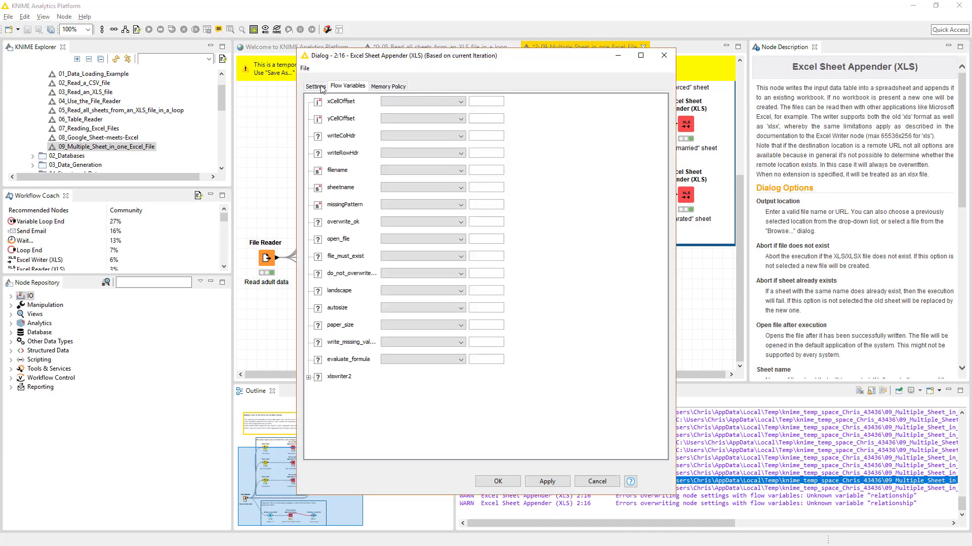
left_click(315, 87)
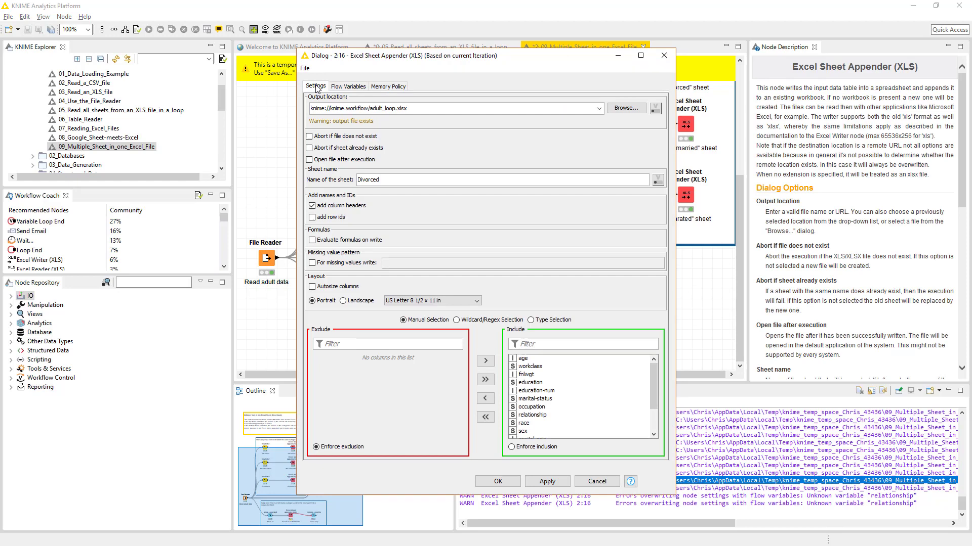
left_click(658, 180)
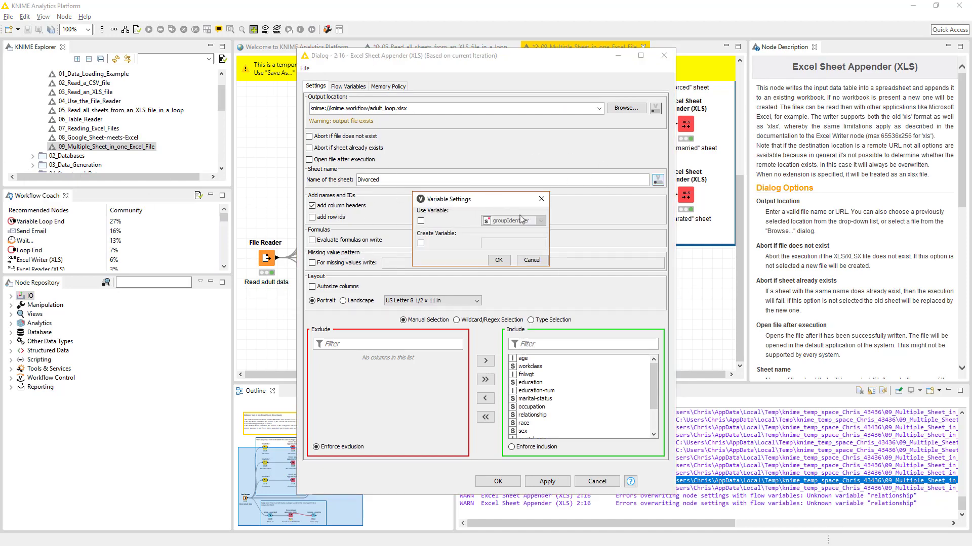
left_click(421, 221)
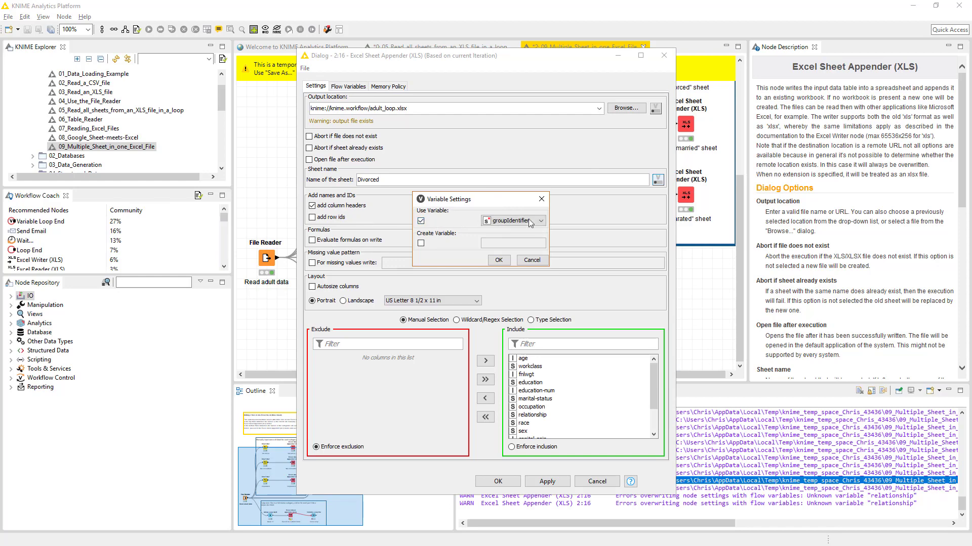
left_click(537, 221)
left_click(527, 242)
left_click(496, 261)
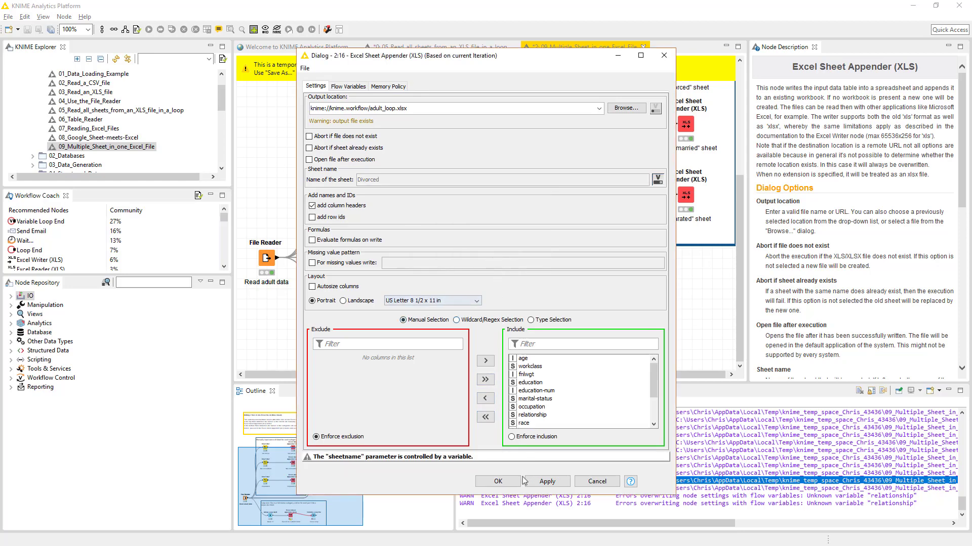
left_click(499, 483)
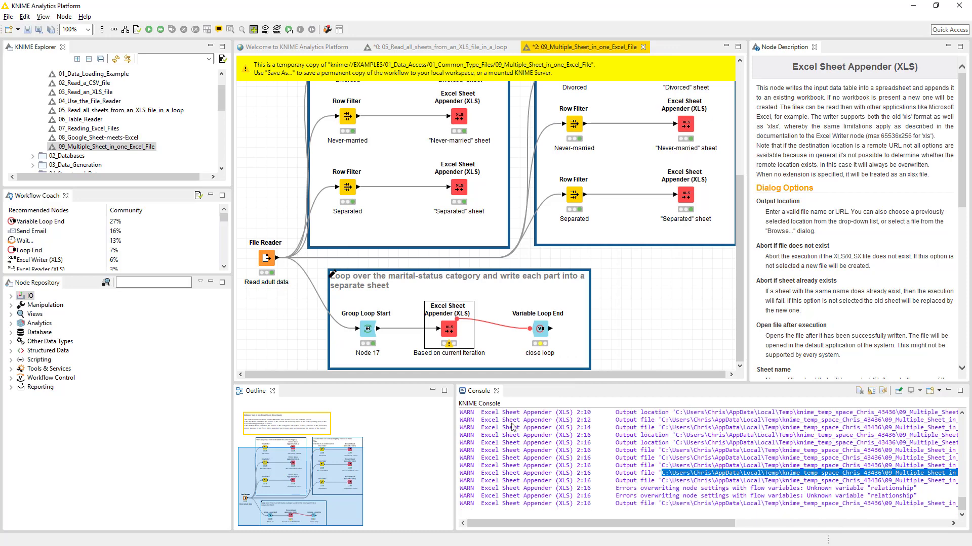
right_click(536, 328)
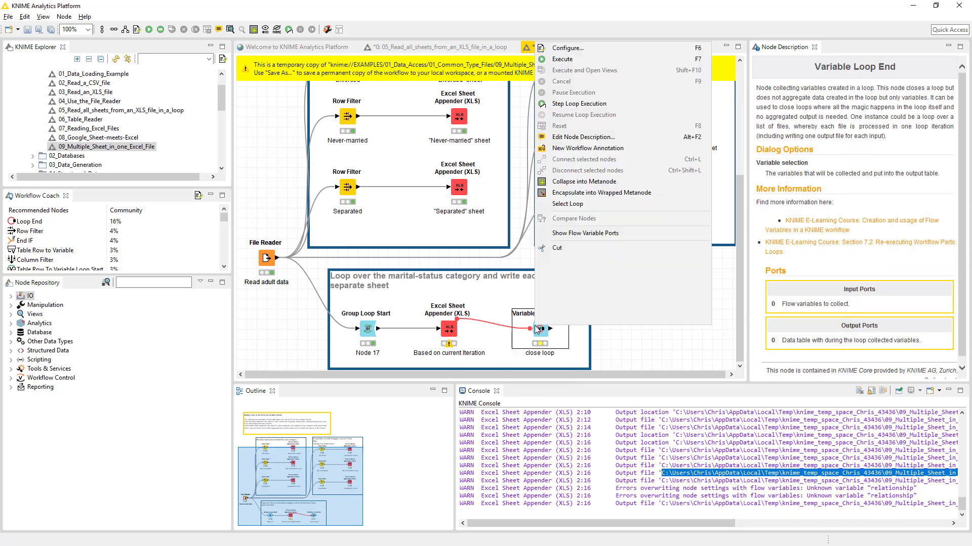
left_click(575, 51)
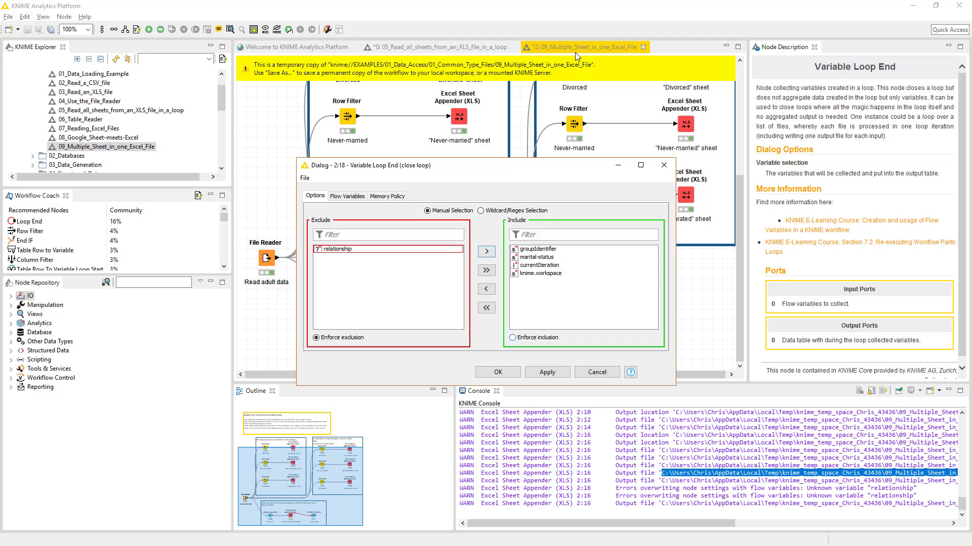
left_click(492, 380)
right_click(452, 330)
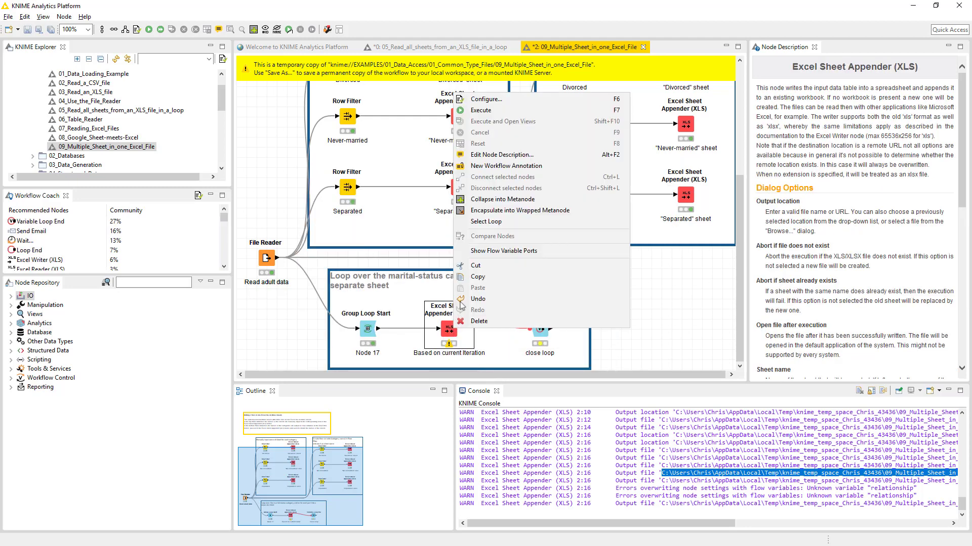
left_click(512, 100)
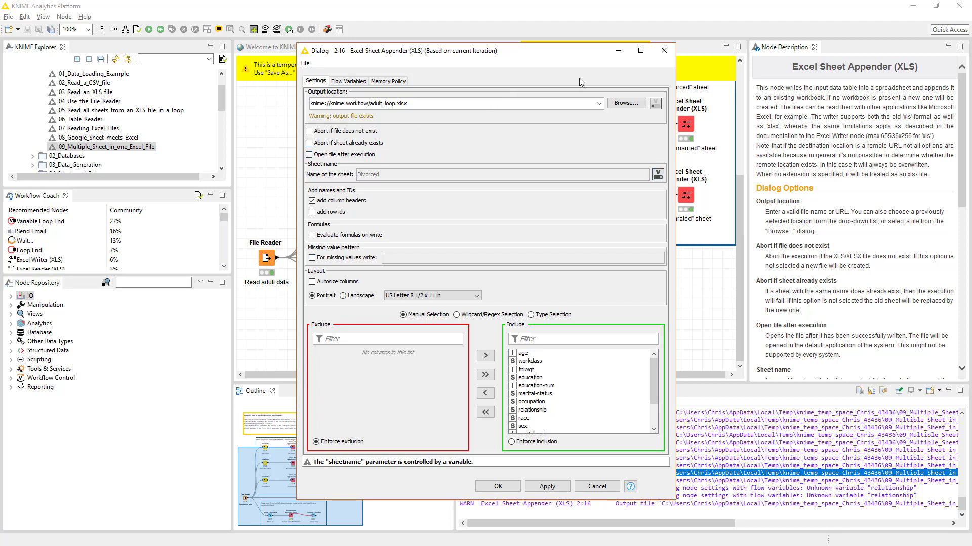
left_click(671, 50)
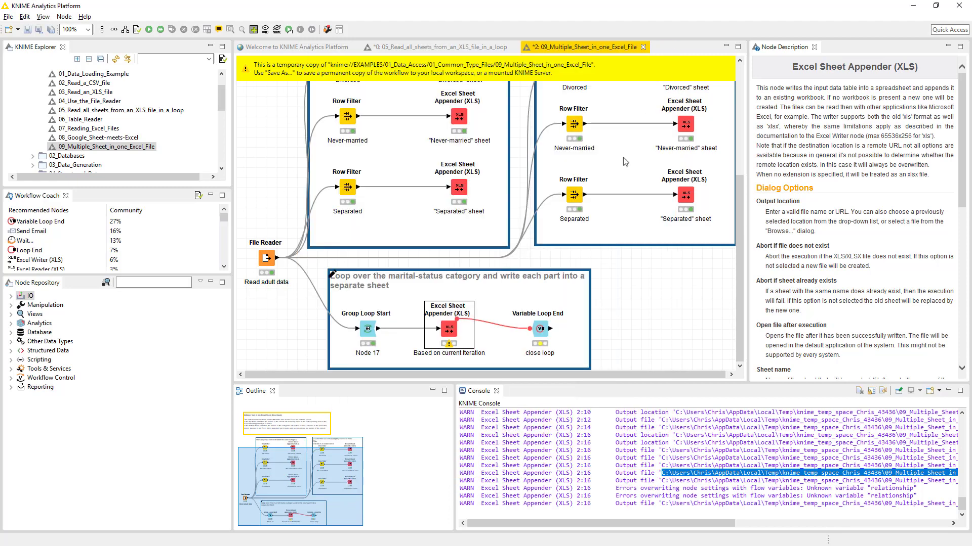
Execute the Variable Loop End node and follow the console until the marital-status loop finishes.
right_click(541, 330)
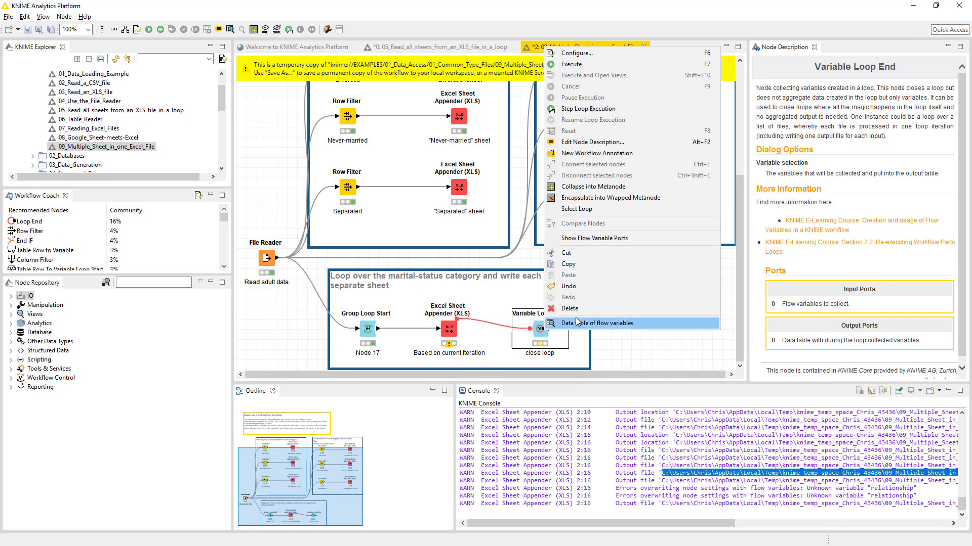
left_click(587, 65)
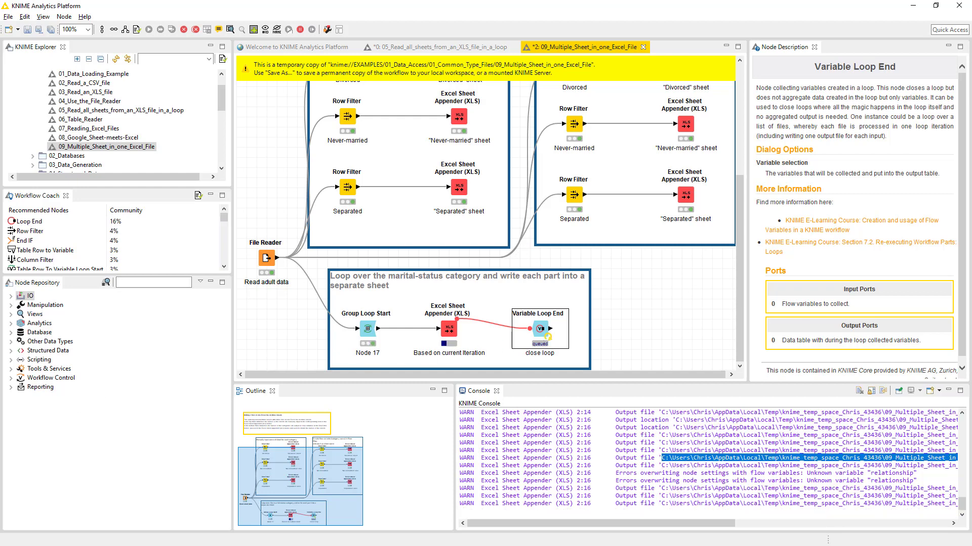
scroll(329, 273, "up", 3)
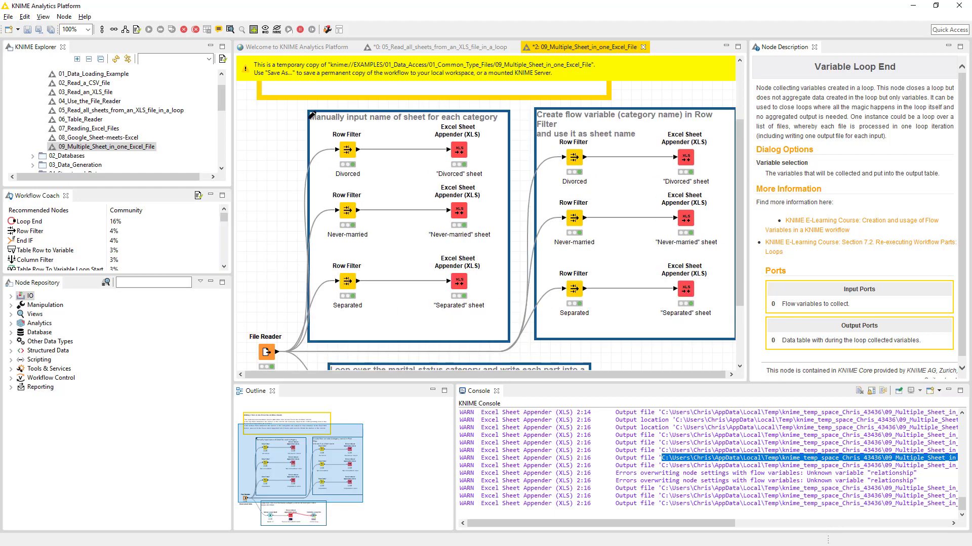
scroll(495, 332, "down", 3)
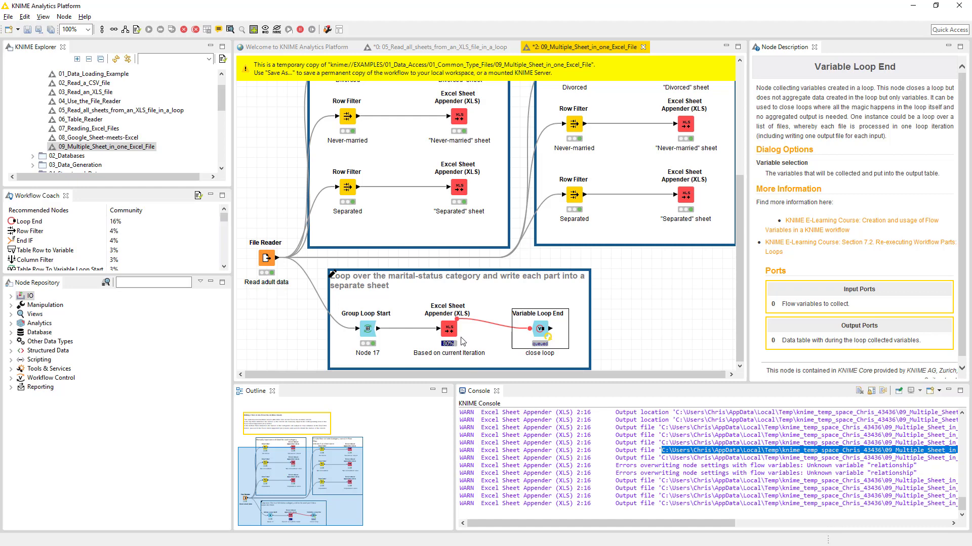
left_click(617, 452)
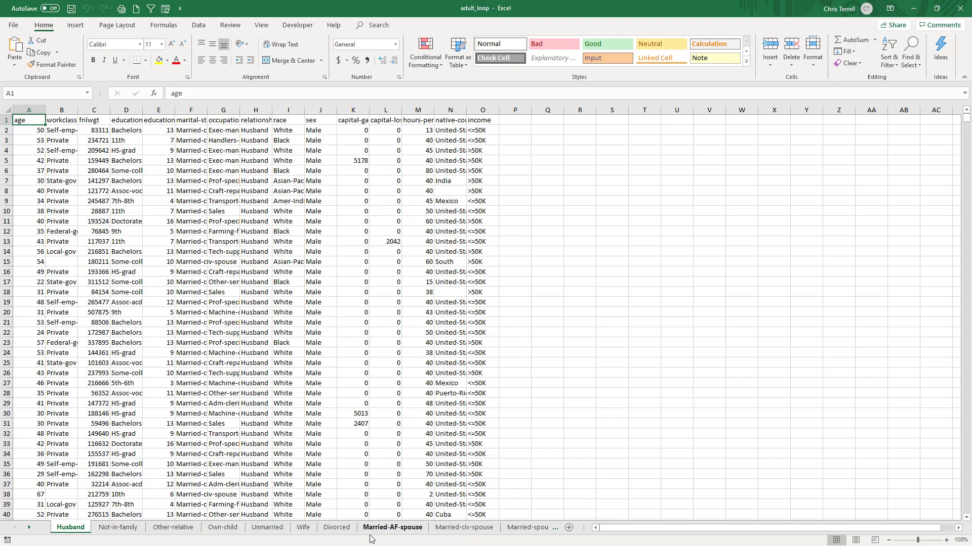
Browse the Divorced, Married-AF-spouse, Married-civ-spouse and Married-spouse-absent sheets, stepping back toward Husband.
left_click(400, 528)
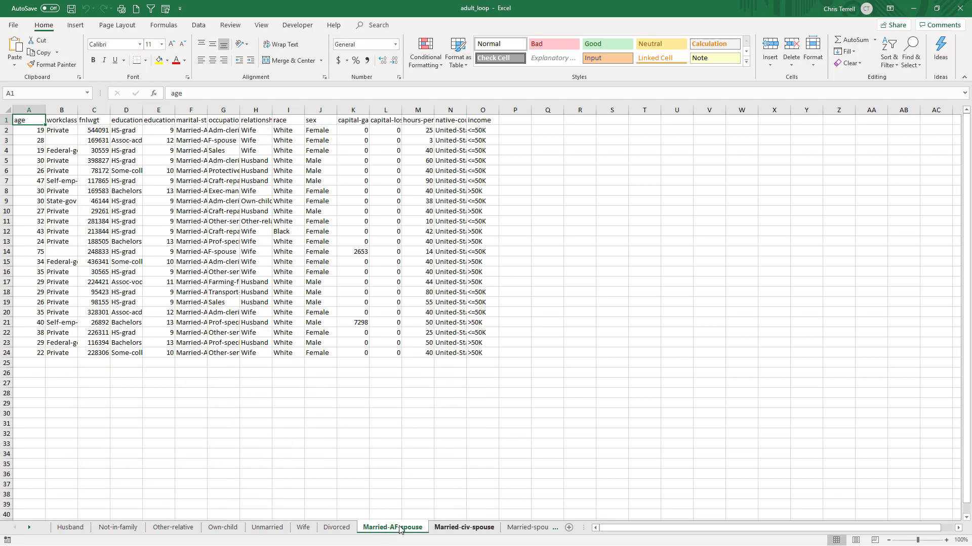
left_click(339, 528)
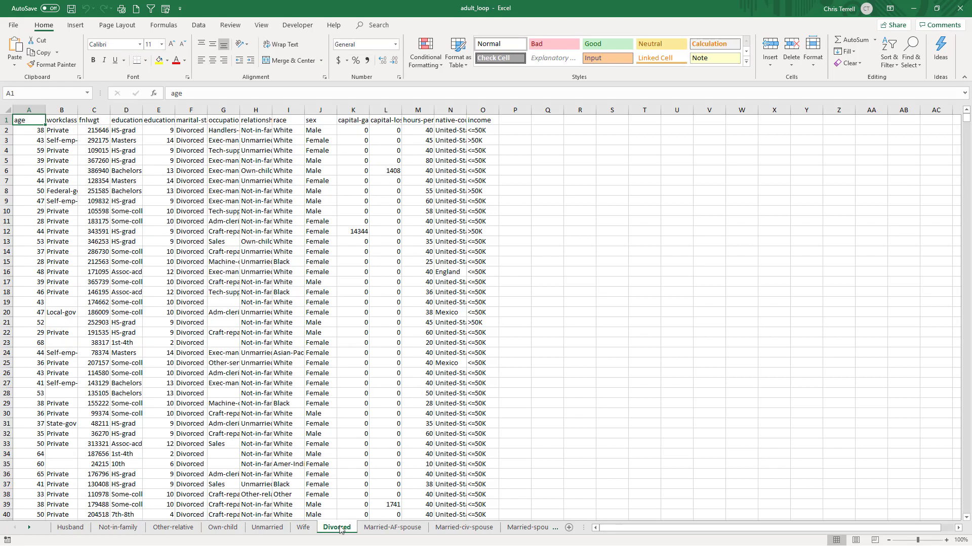
left_click(399, 529)
left_click(477, 533)
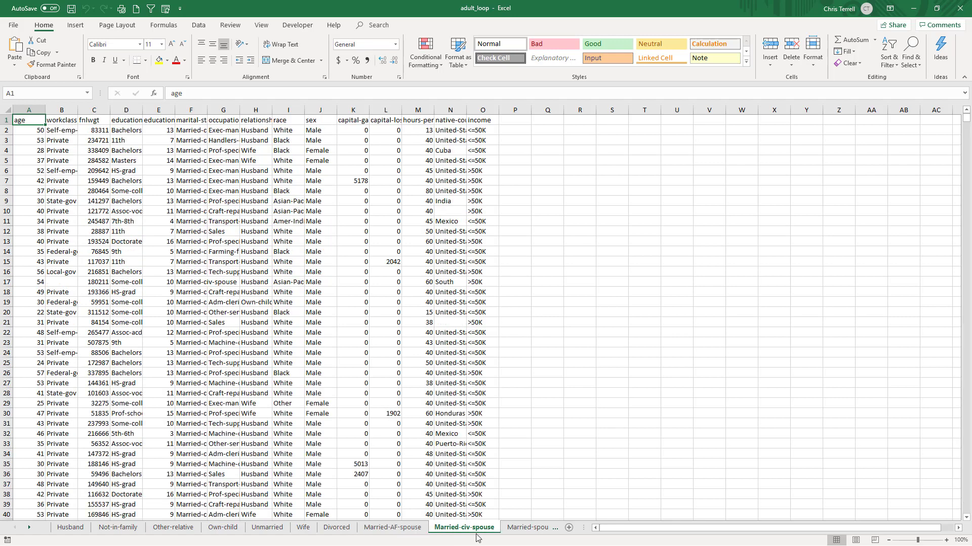
left_click(528, 531)
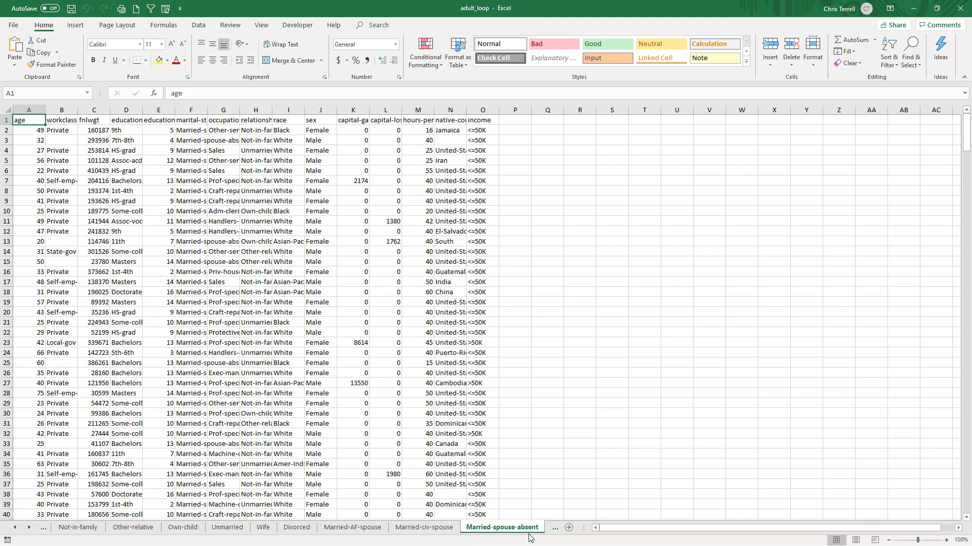
key("ctrl+Page_Down")
key("ctrl+Page_Down")
key("ctrl+Page_Down")
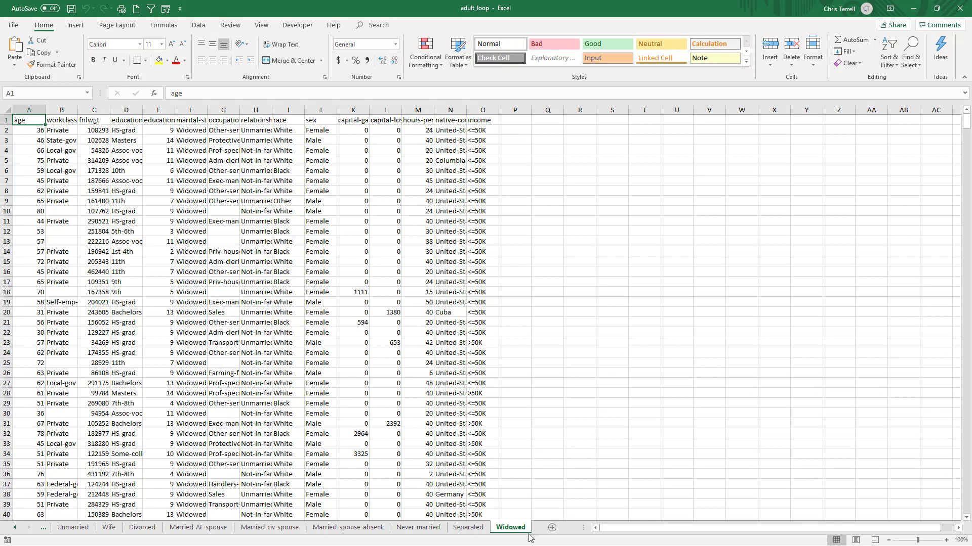
key("ctrl+Page_Up")
key("ctrl+Page_Up")
key("ctrl+Page_Up")
key("ctrl+Page_Up")
key("ctrl+Page_Up")
key("ctrl+Page_Up")
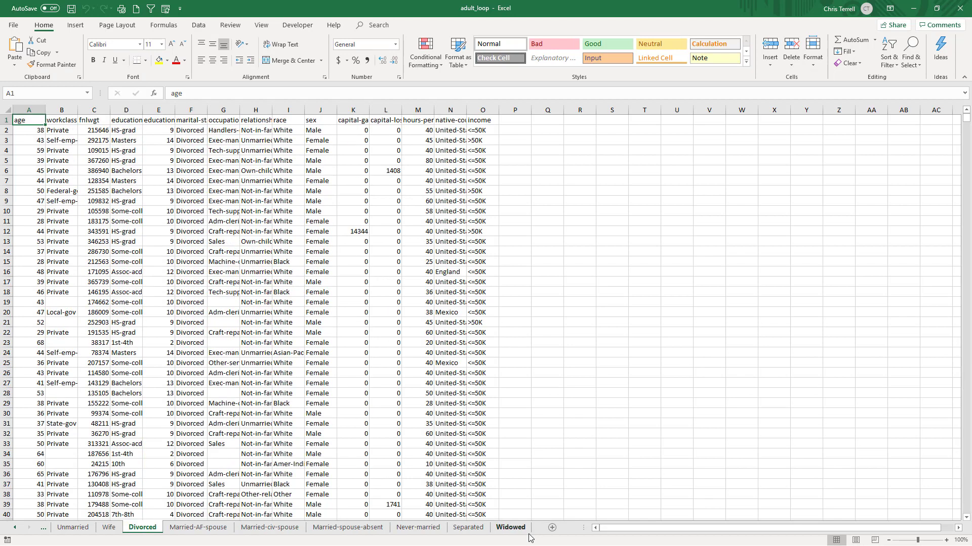
key("ctrl+Page_Up")
key("ctrl+Page_Up")
key("ctrl+Page_Up")
key("ctrl+Page_Up")
key("ctrl+Page_Up")
key("ctrl+Page_Up")
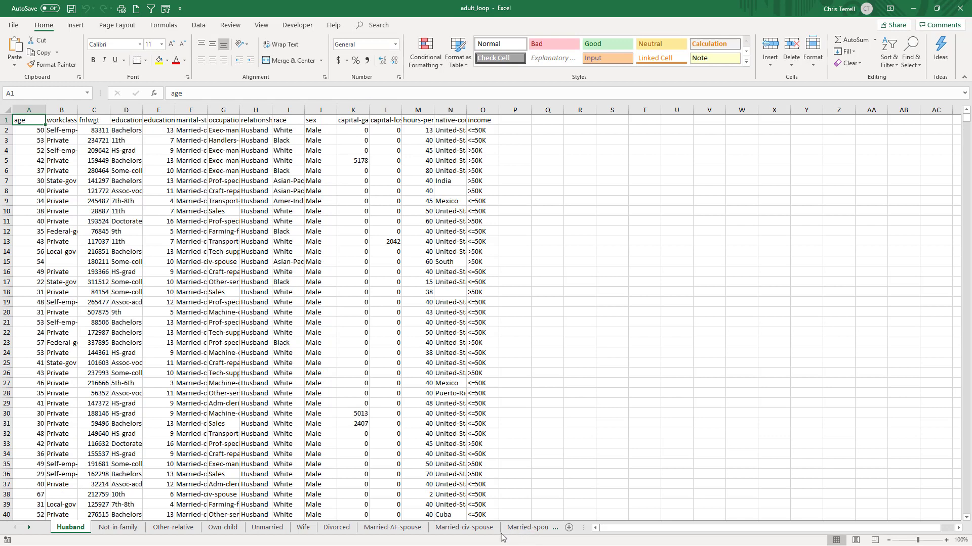
Revisit Divorced through Married-spouse-absent, then step forward to the Widowed sheet.
left_click(335, 530)
left_click(389, 529)
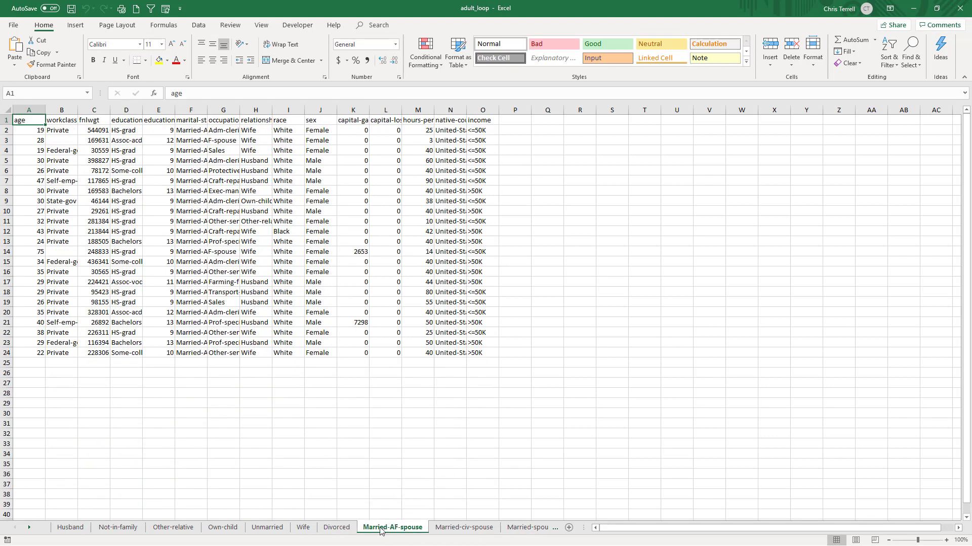
left_click(345, 528)
left_click(389, 529)
left_click(515, 529)
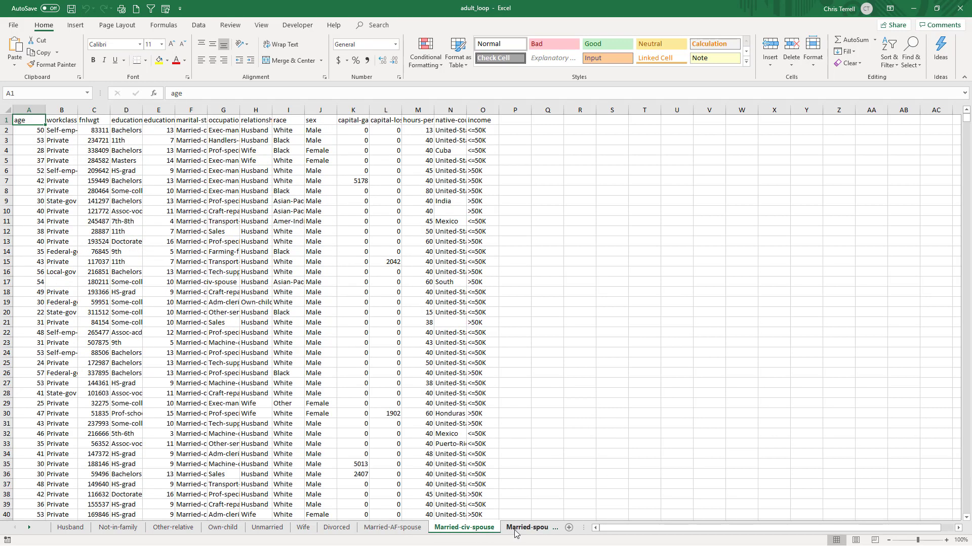
key("ctrl+Page_Down")
key("ctrl+Page_Down")
key("ctrl+Page_Down")
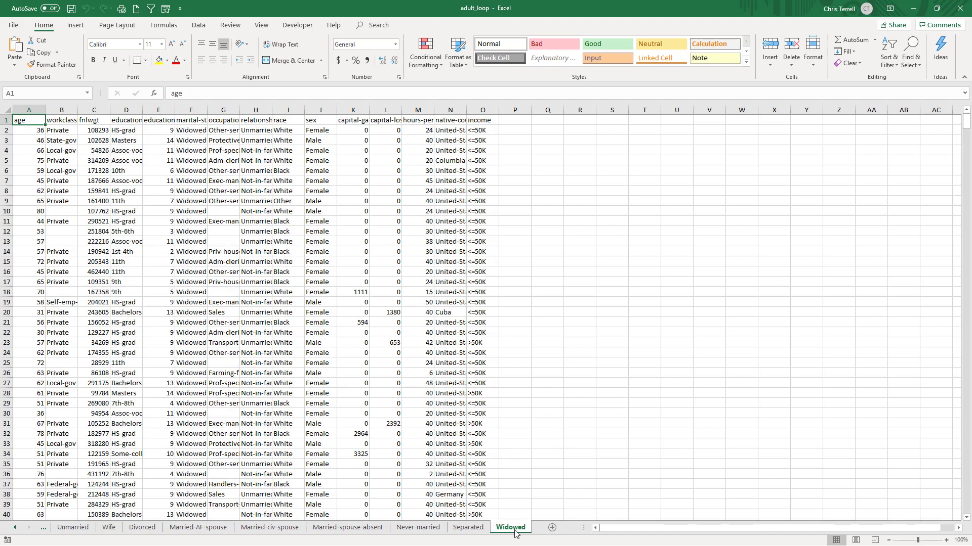
left_click_drag(515, 533, 514, 530)
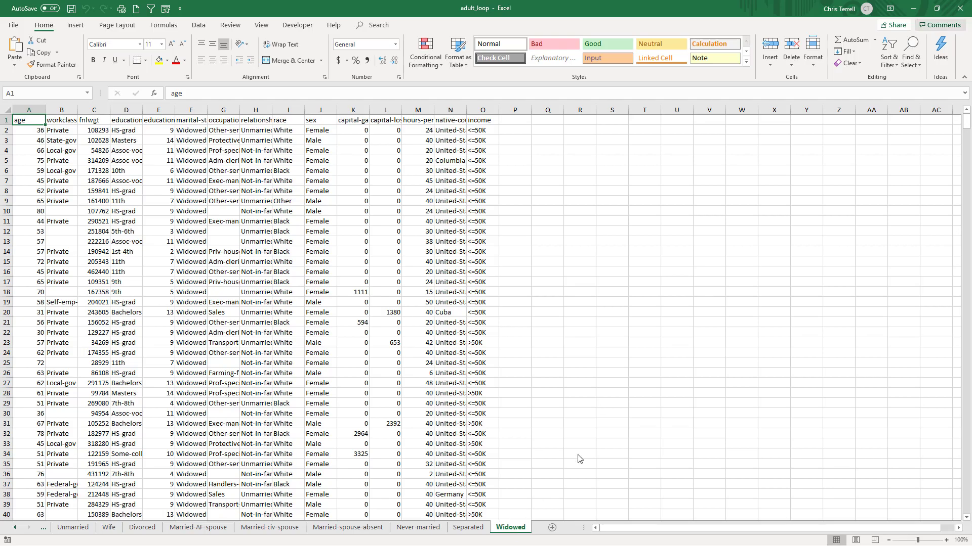
Close Excel to return to the executed KNIME loop workflow.
left_click(960, 5)
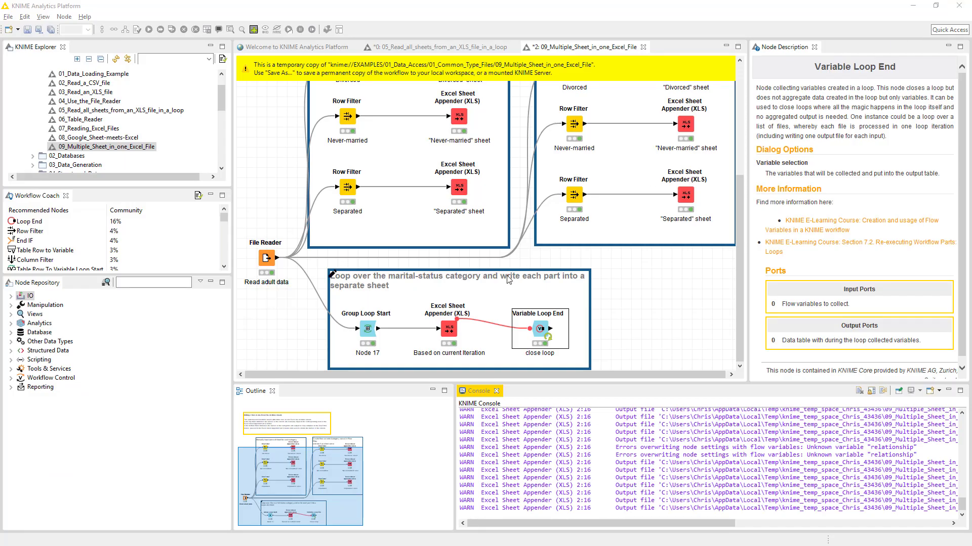